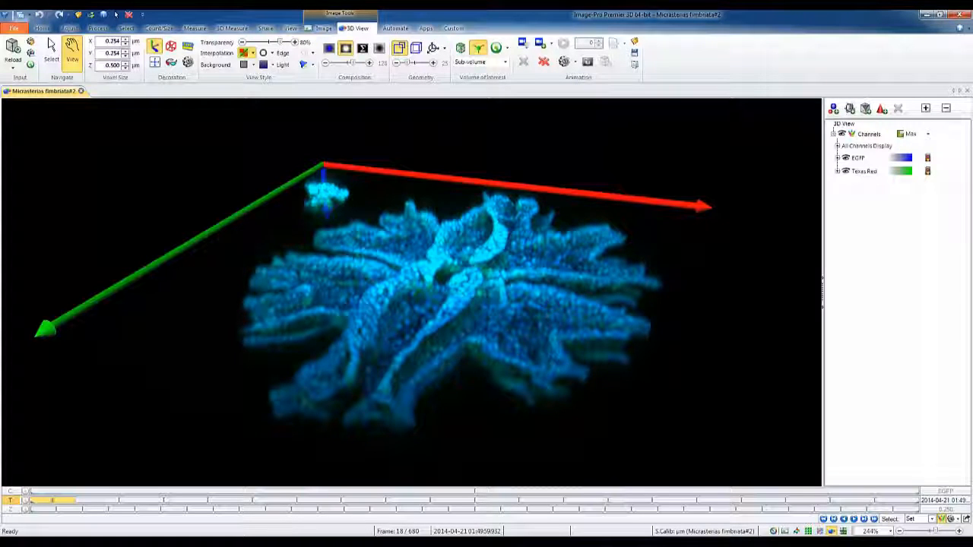
- Change the composition mode of the volume's channels from Max to Blend
mouse_move(481, 344)
left_mouse_down()
mouse_move(426, 311)
mouse_move(469, 347)
left_mouse_up()
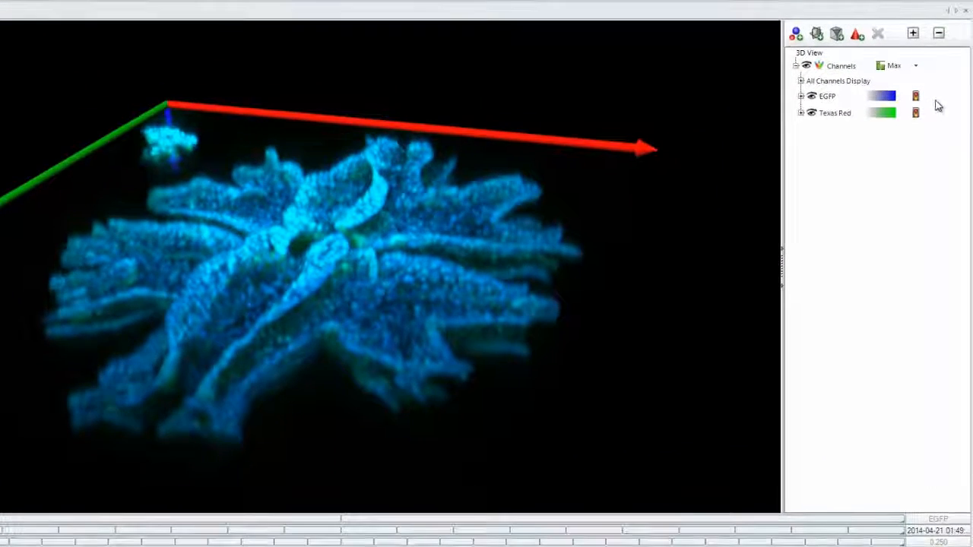
left_click(893, 65)
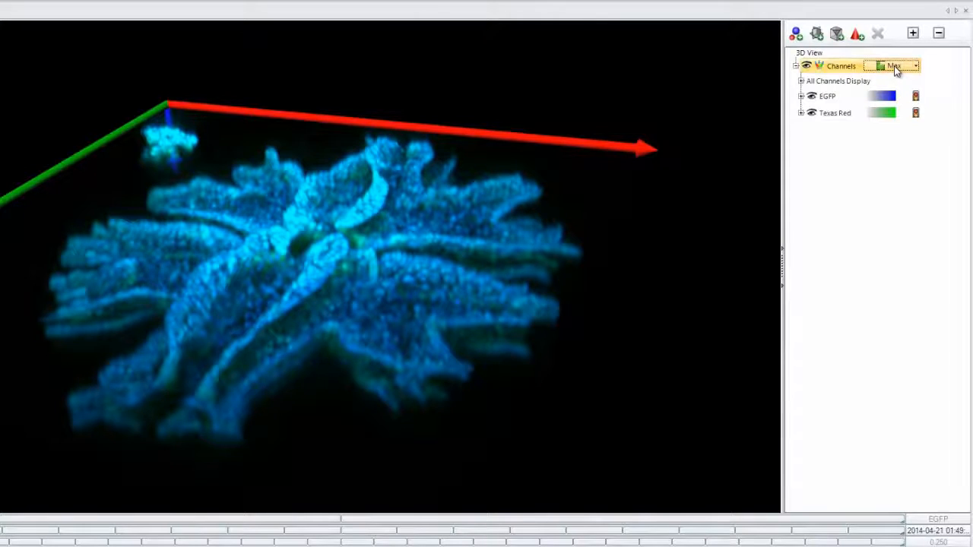
left_click(894, 67)
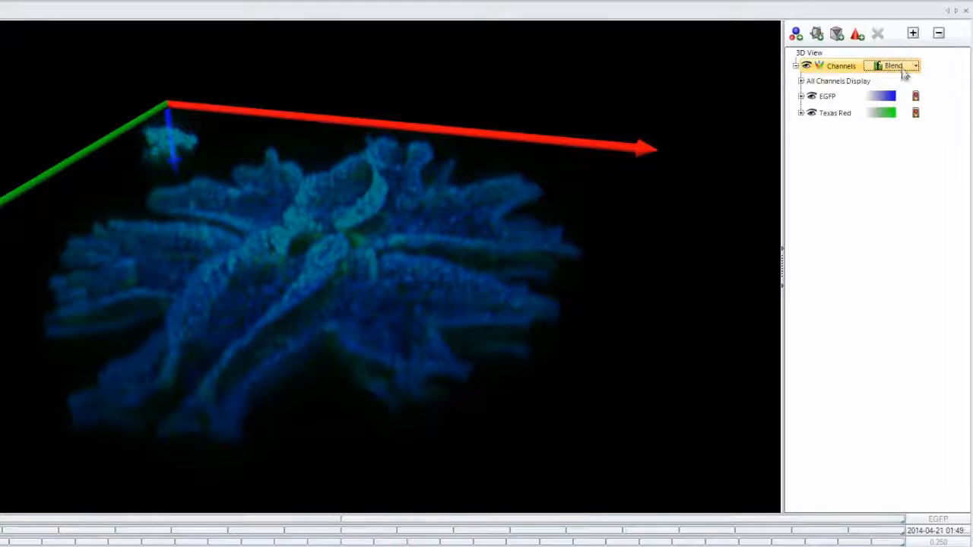
left_click(915, 67)
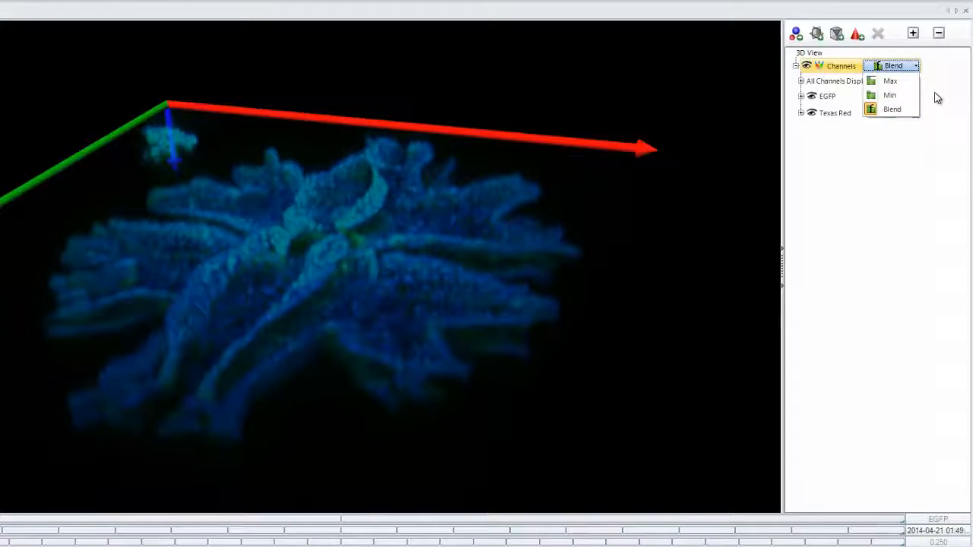
left_click(938, 96)
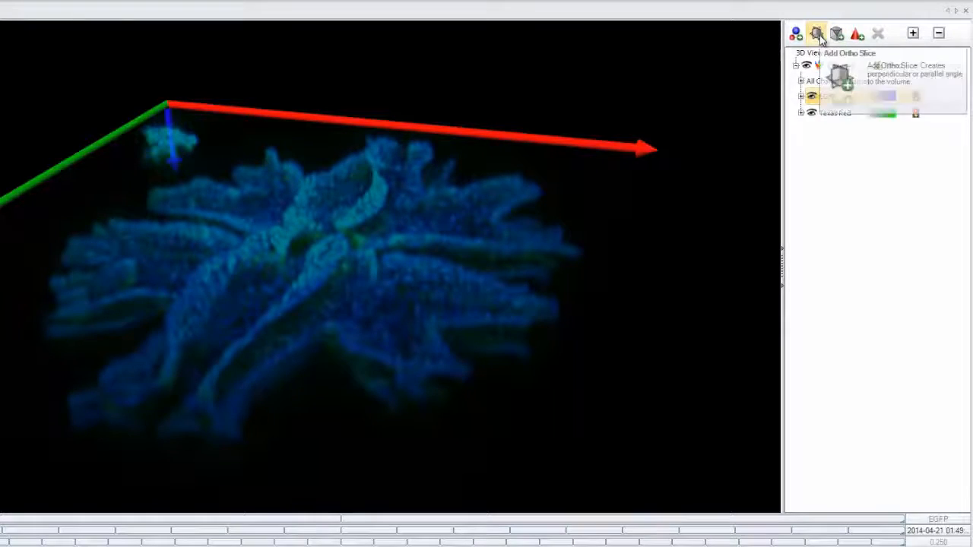
- Add an opaque ortho slice with X orientation and move it to slice number 299
left_click(817, 35)
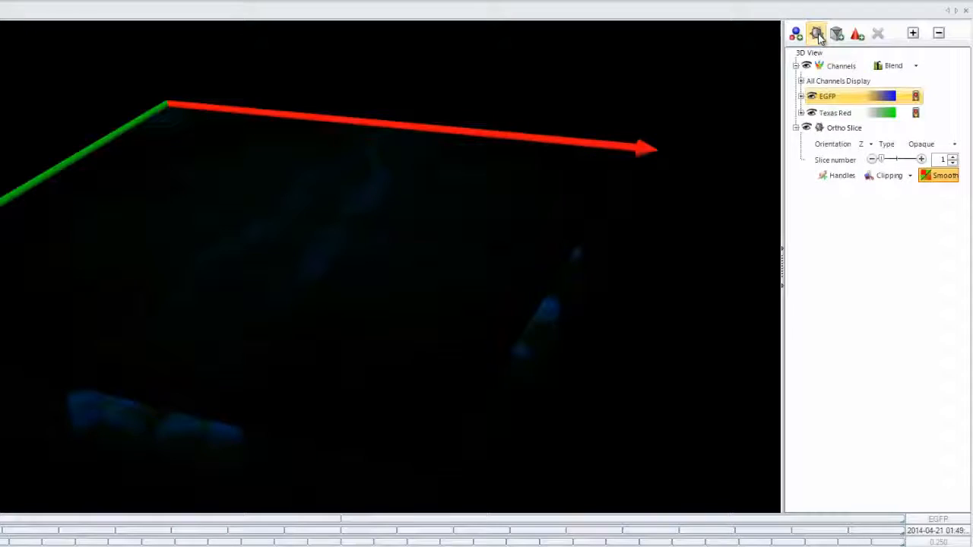
scroll(919, 149, "down", 1)
left_click(919, 149)
scroll(919, 148, "down", 1)
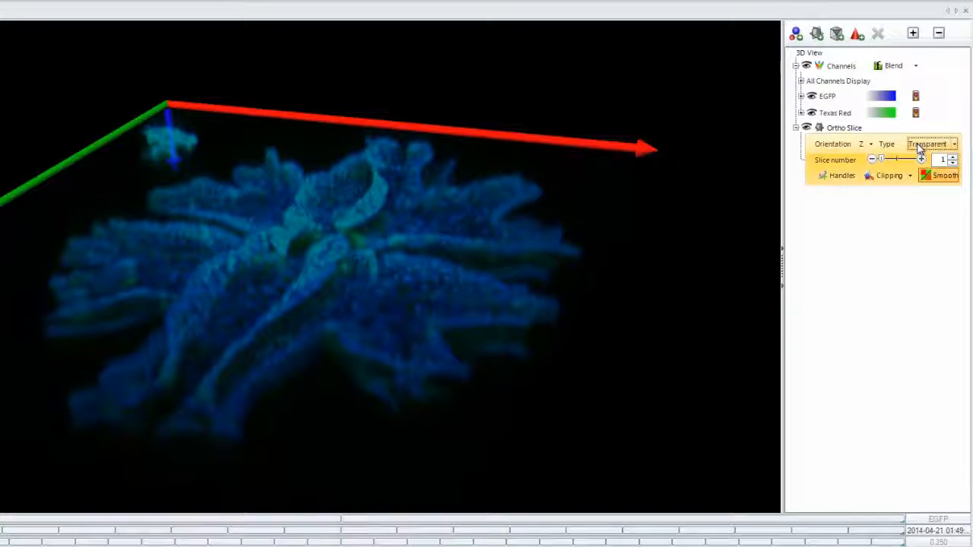
scroll(919, 149, "up", 2)
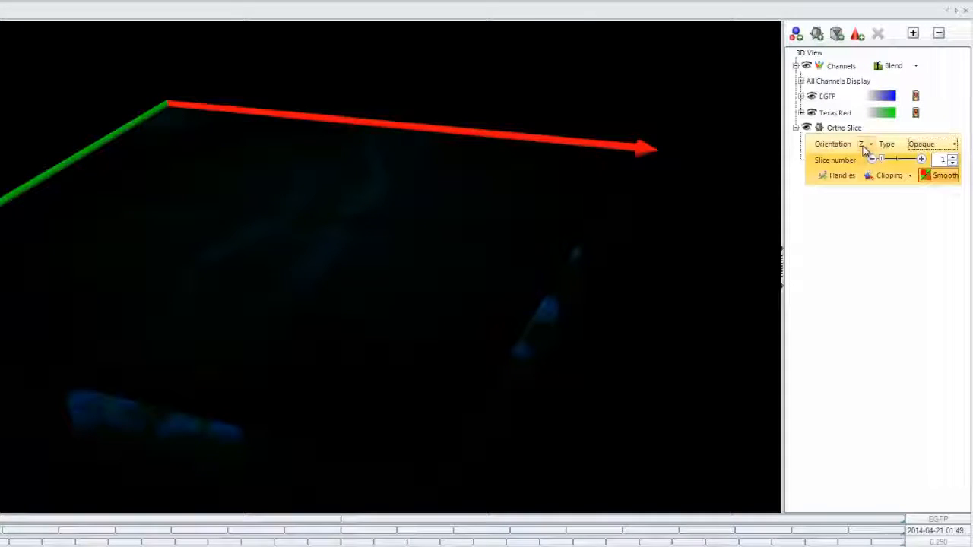
scroll(863, 146, "up", 2)
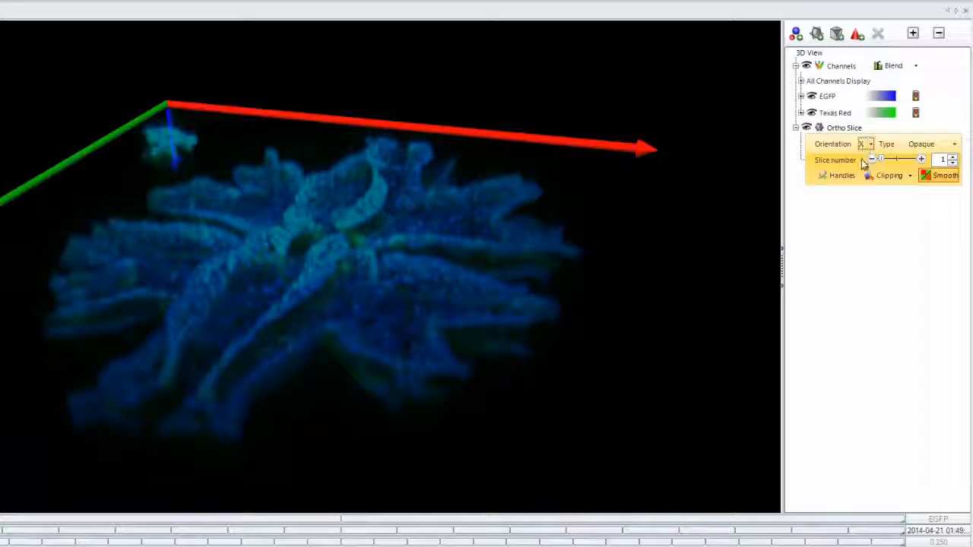
mouse_move(881, 162)
left_mouse_down()
mouse_move(909, 161)
mouse_move(888, 161)
mouse_move(898, 160)
left_mouse_up()
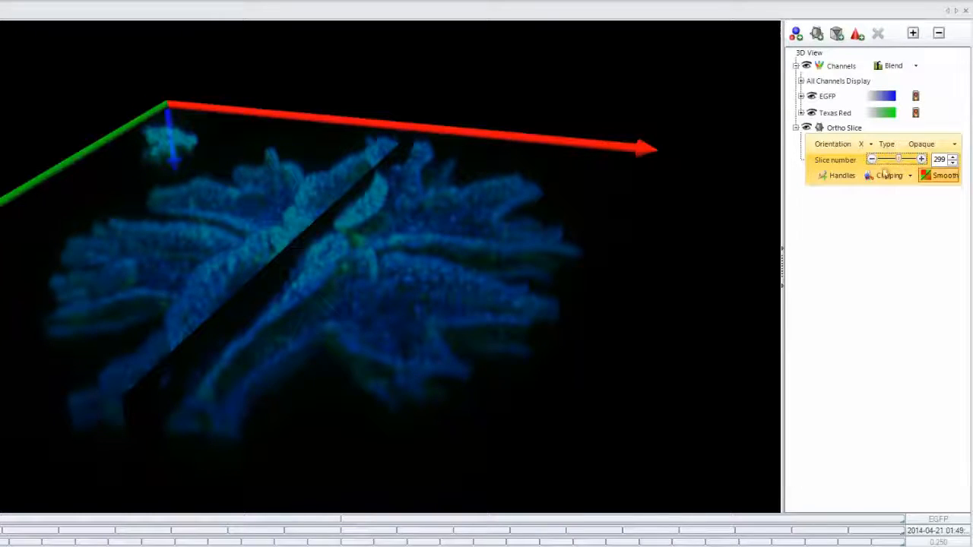
- Turn on Back clipping for the ortho slice and move it to slice number 256
left_click(892, 177)
left_click(889, 219)
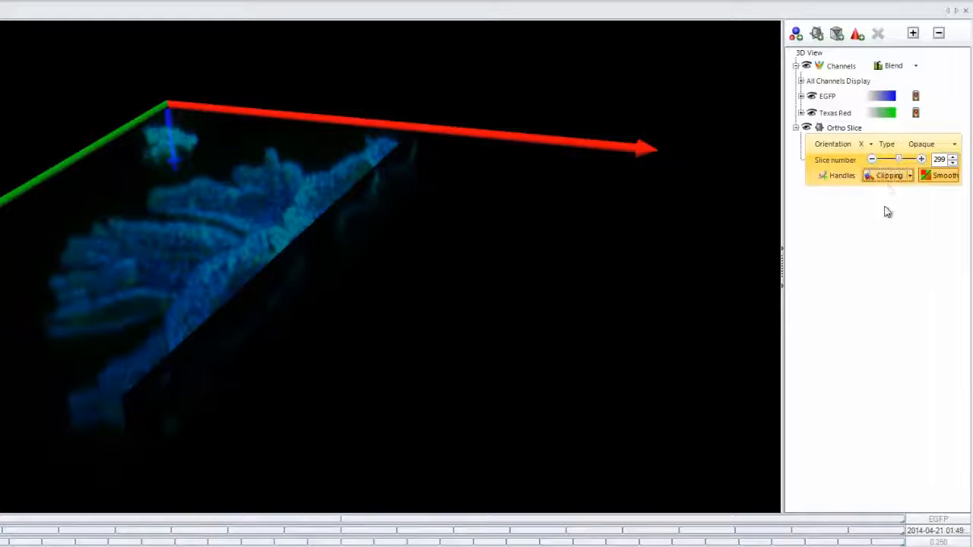
left_click(910, 175)
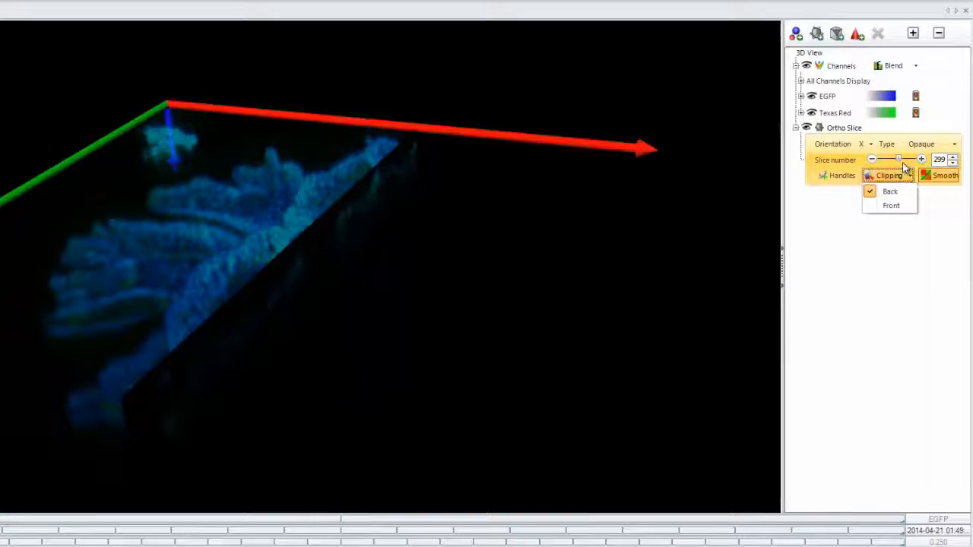
left_click_drag(901, 161, 898, 174)
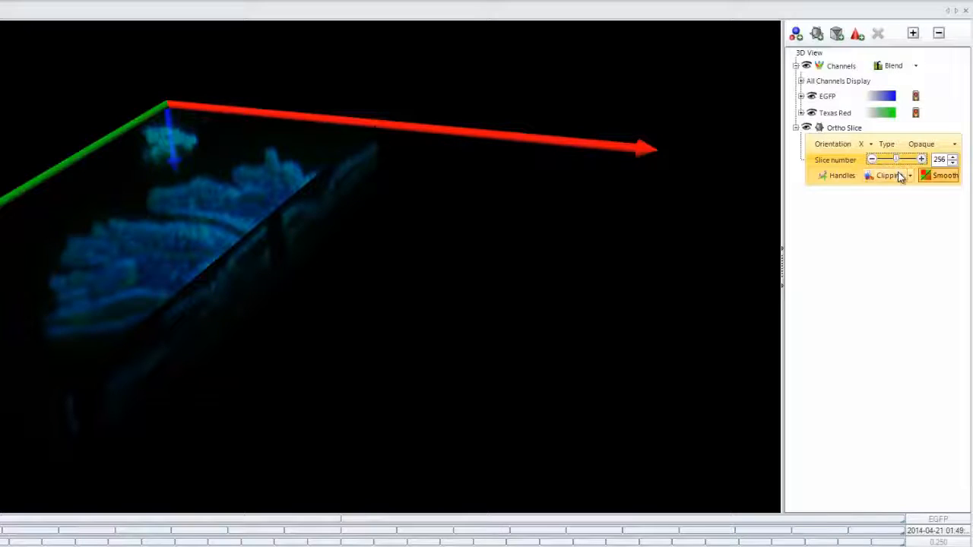
left_click_drag(309, 297, 415, 336)
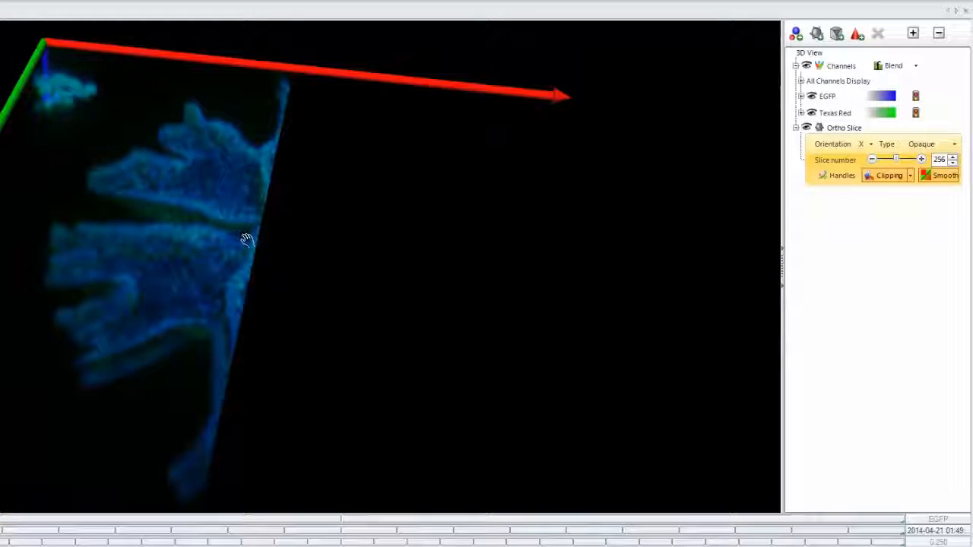
- Move the ortho slice to slice number 293 using its 3D handles, and hide the handles again
left_click(835, 176)
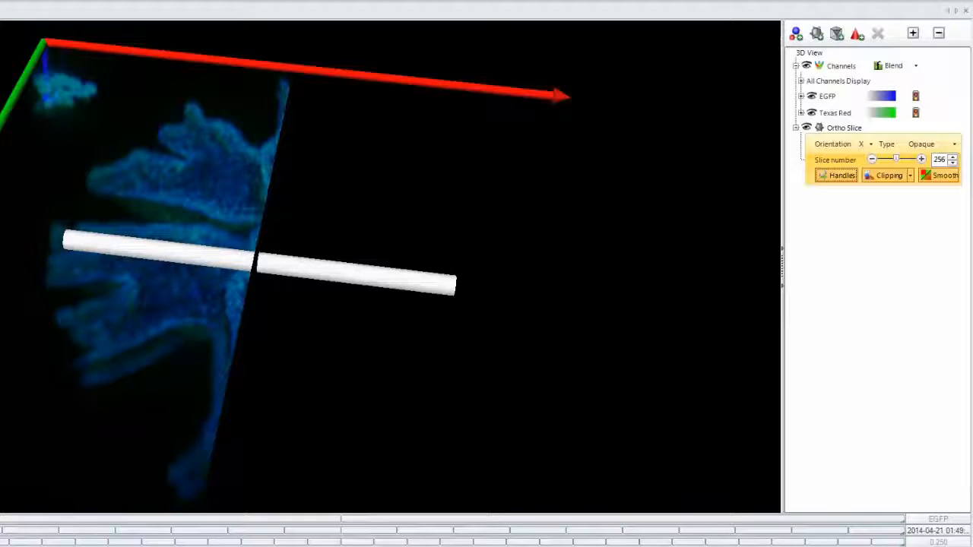
left_click_drag(325, 277, 365, 290)
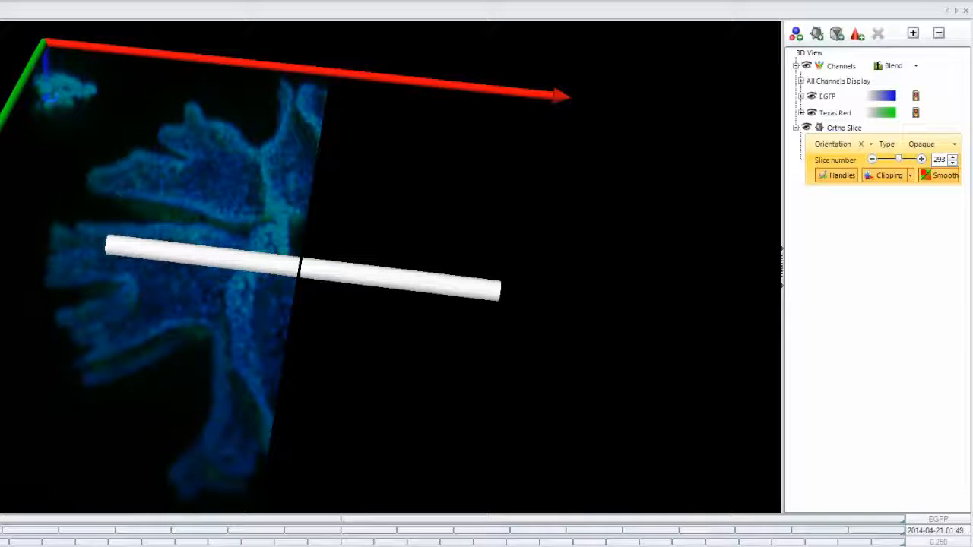
left_click(839, 176)
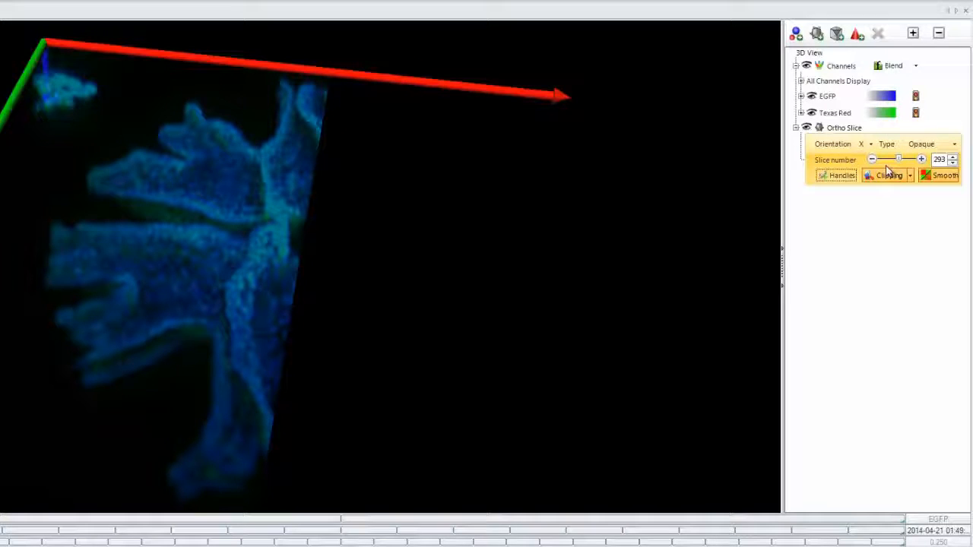
- Add an iso-surface for the Texas Red channel with automatic subsampling off and X, Y and Z subsampling reset to 1
left_click(795, 33)
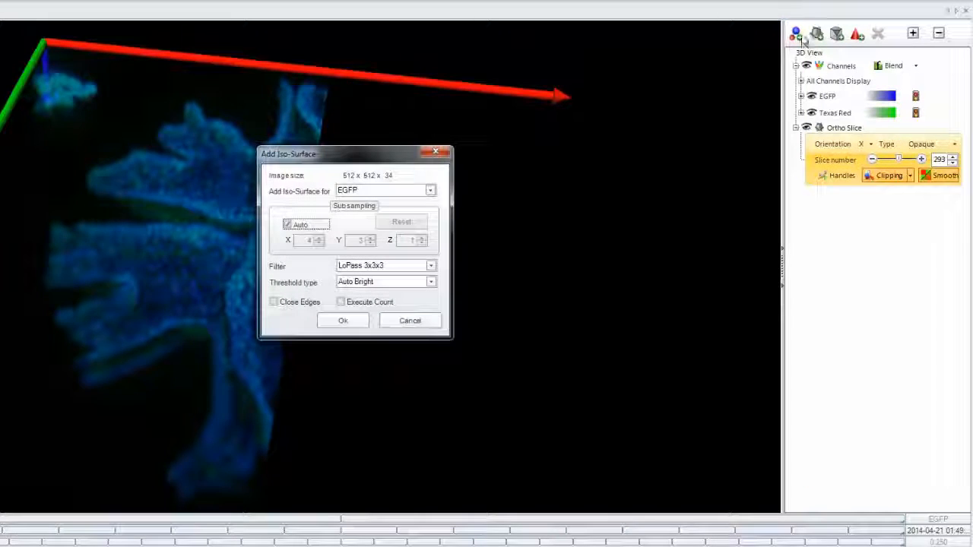
left_click(414, 191)
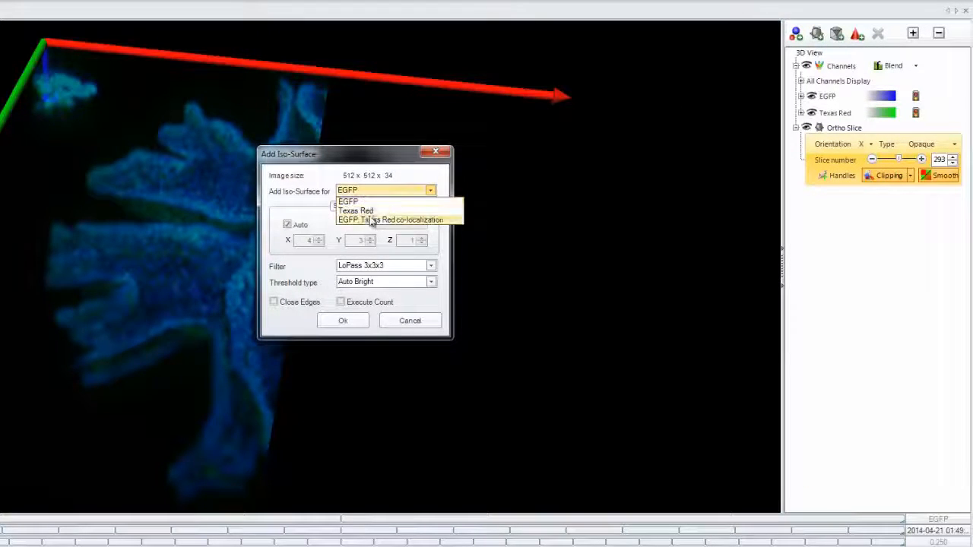
left_click(377, 209)
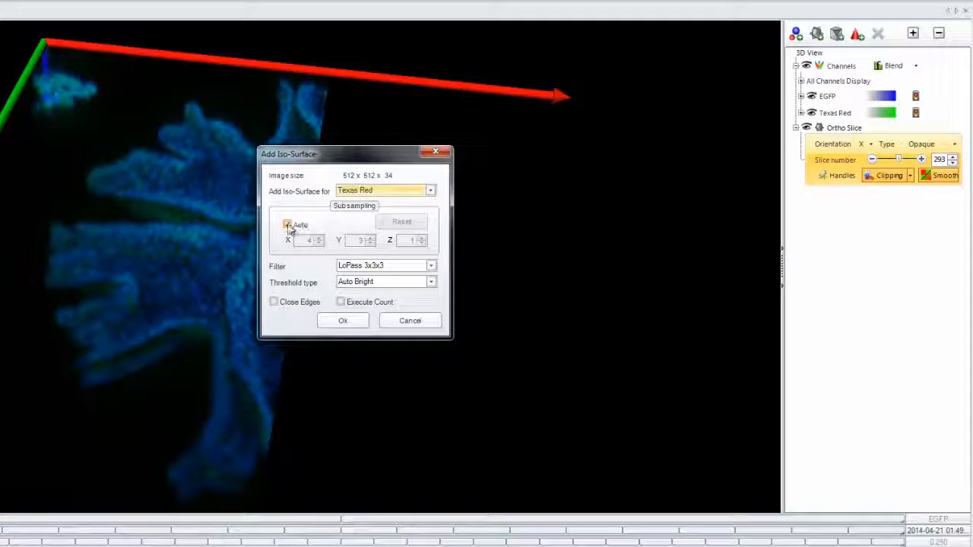
left_click(287, 224)
left_click(395, 222)
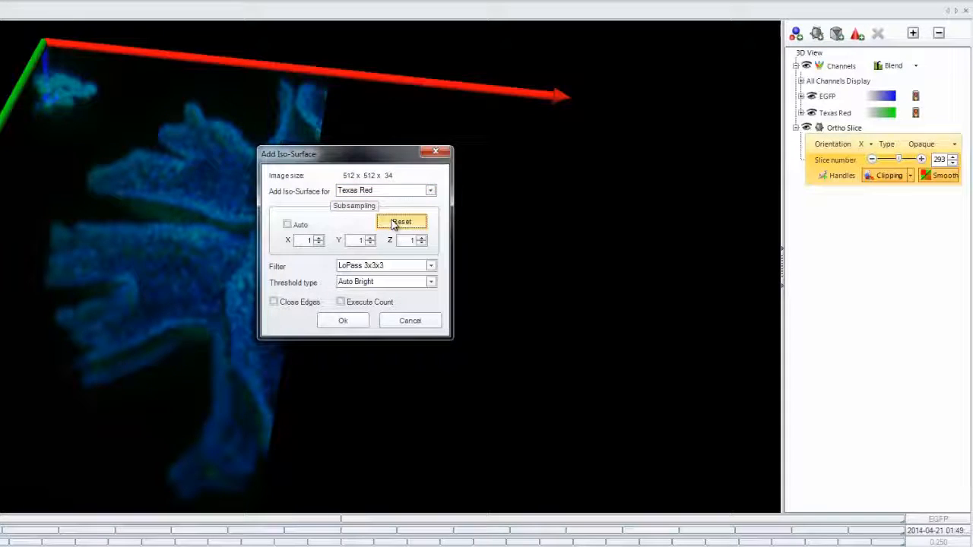
left_click(344, 320)
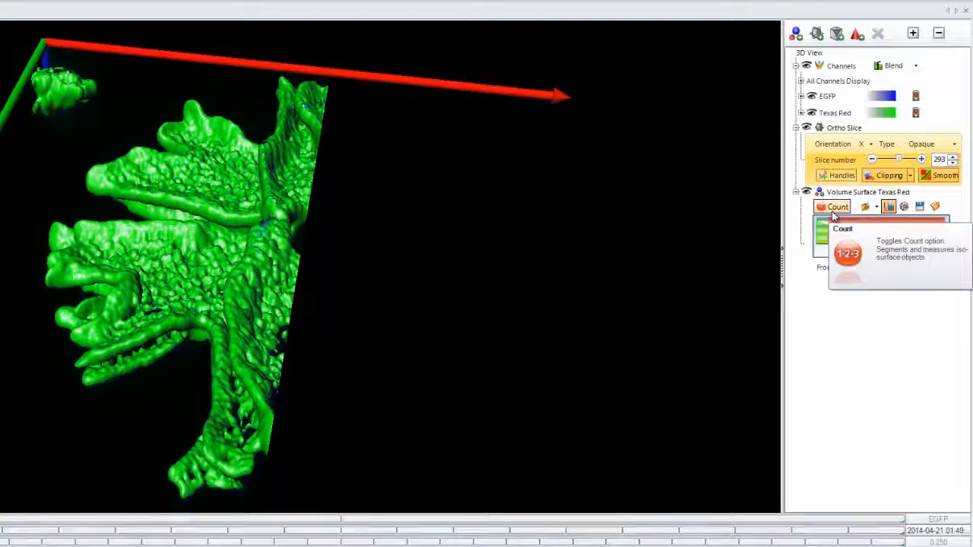
- Add an opaque oblique slice at slice position -27 with an alpha angle of -85
left_click(836, 34)
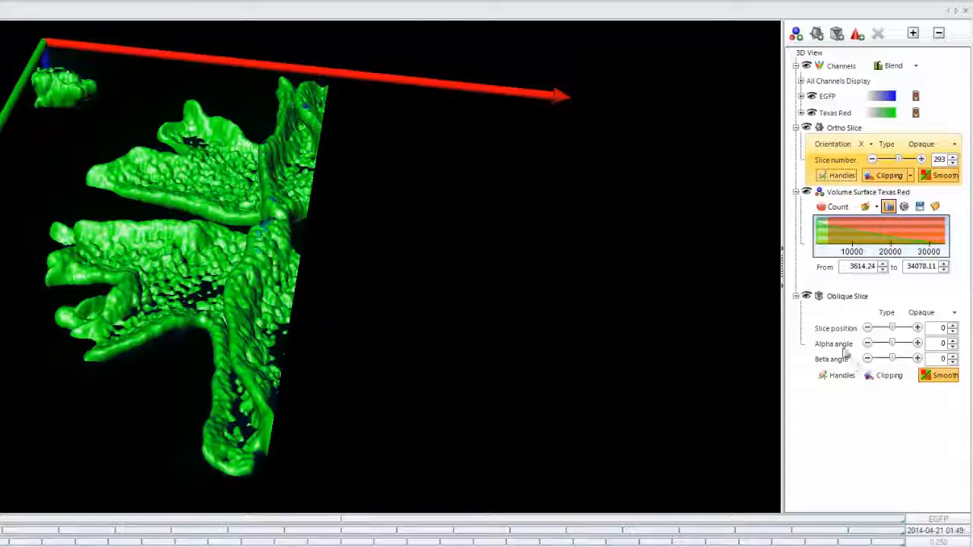
scroll(930, 312, "down", 1)
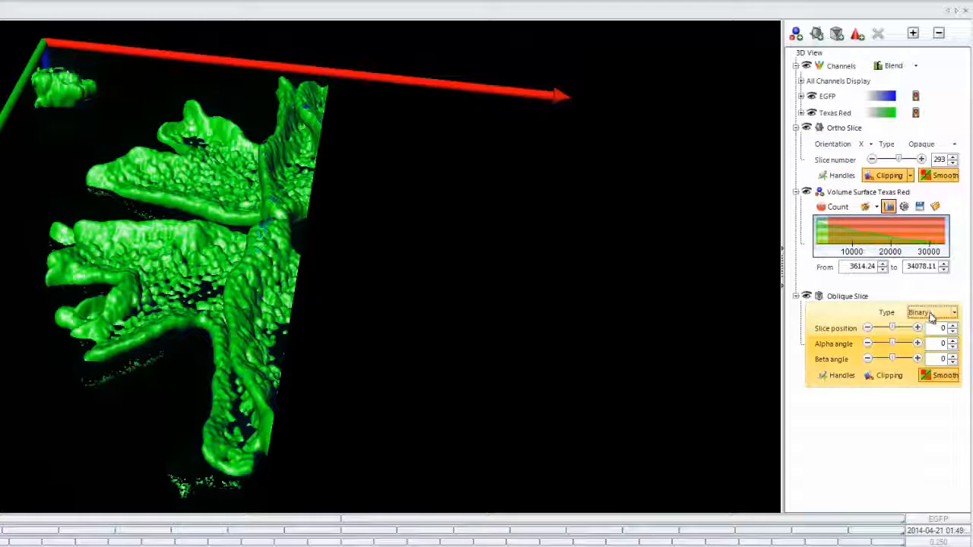
scroll(931, 318, "down", 1)
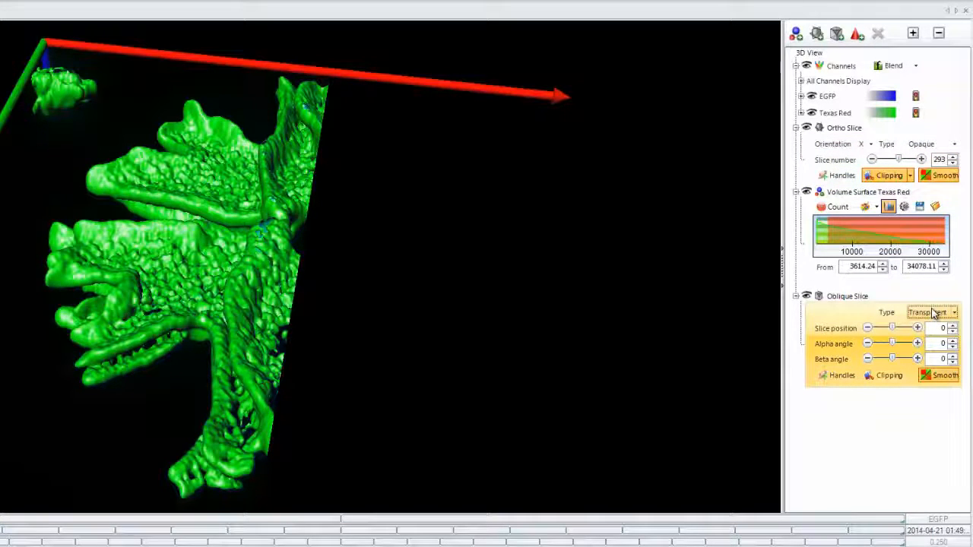
scroll(935, 314, "up", 2)
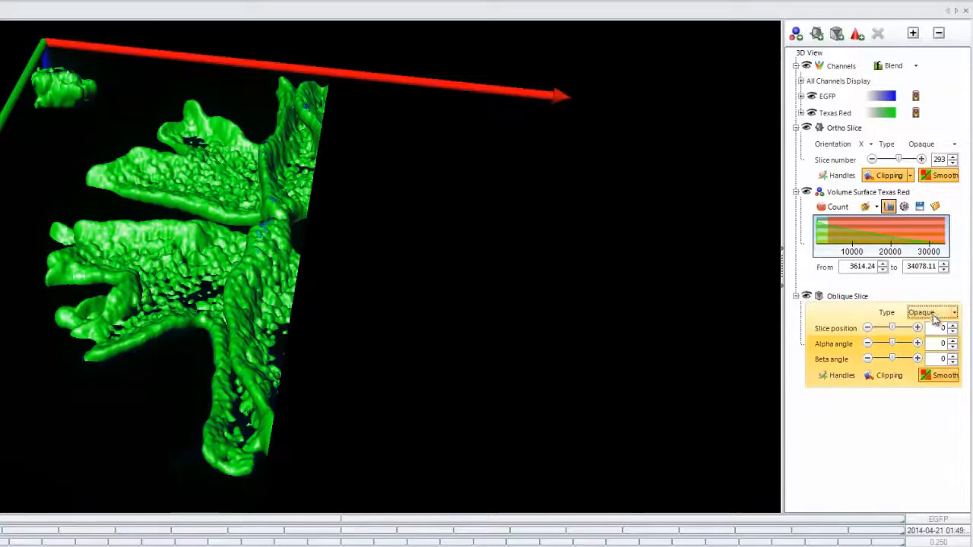
left_click_drag(894, 332, 868, 344)
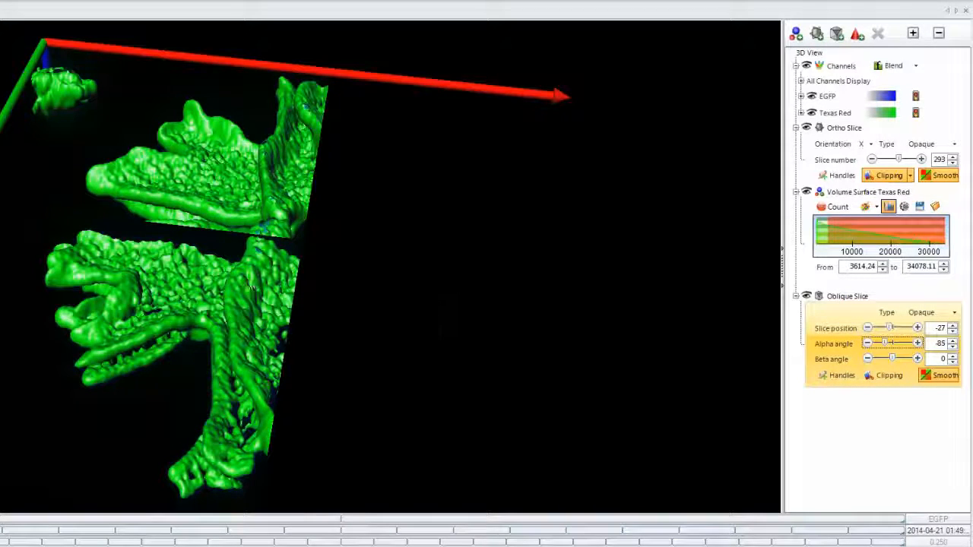
left_click_drag(441, 327, 250, 308)
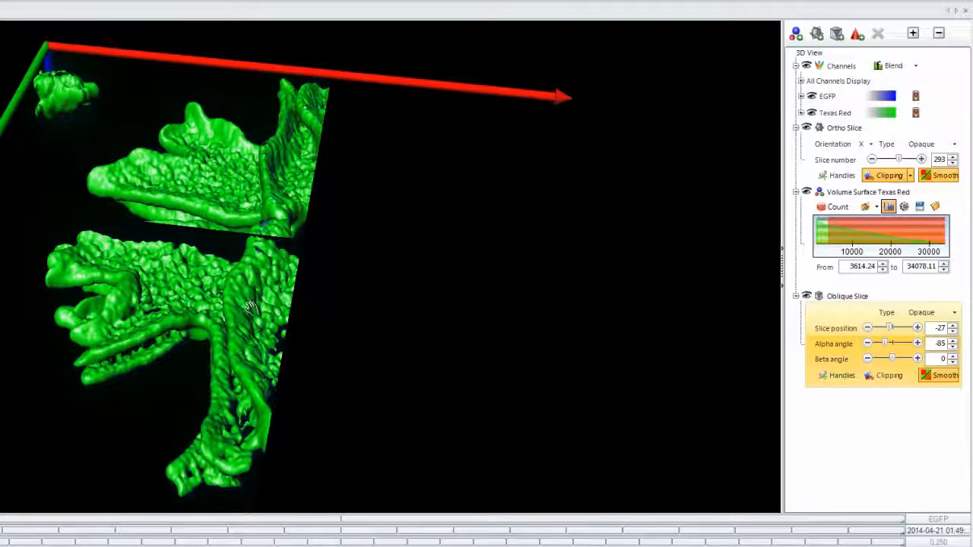
- Reposition the oblique slice with its 3D handles to slice position 2, alpha angle 85 and beta angle -180, and hide the handles
left_click(835, 375)
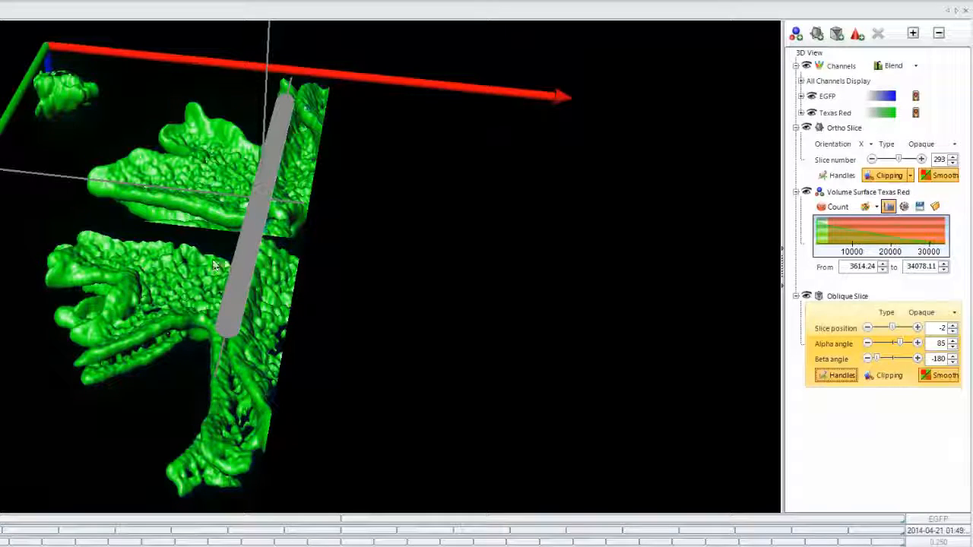
mouse_move(247, 260)
left_mouse_down()
mouse_move(191, 354)
mouse_move(245, 126)
mouse_move(201, 333)
mouse_move(233, 248)
left_mouse_up()
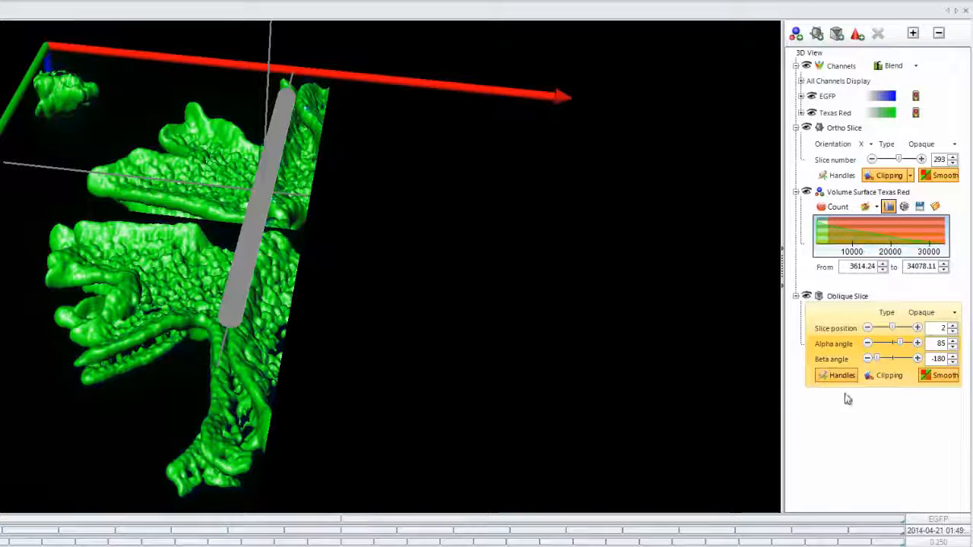
left_click(830, 375)
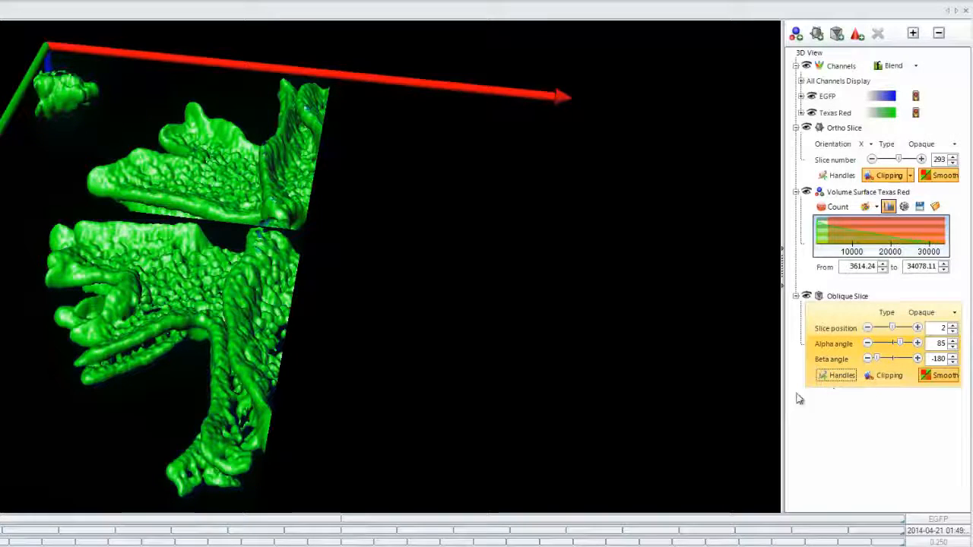
- Add an iso-surface for the EGFP channel with automatic subsampling off and the subsampling values reset
left_click(796, 34)
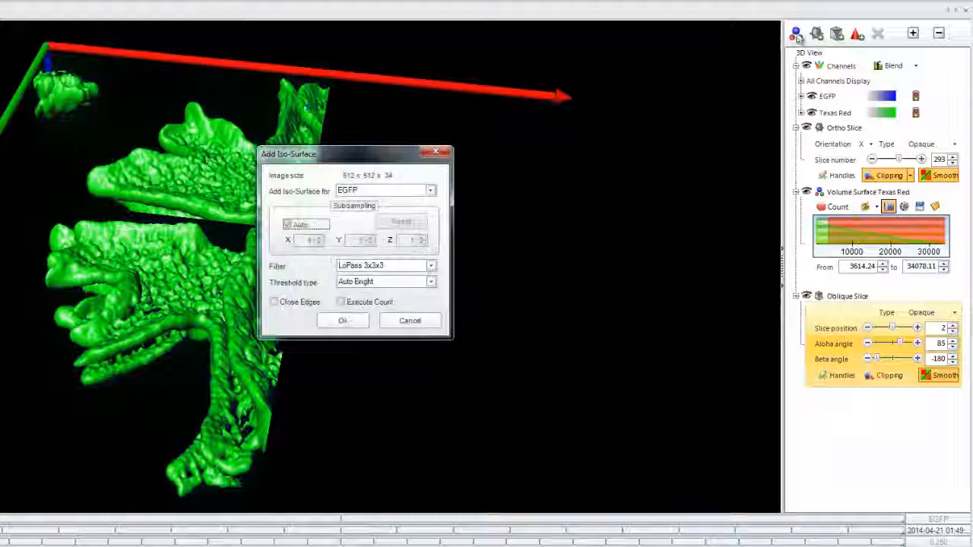
left_click(428, 191)
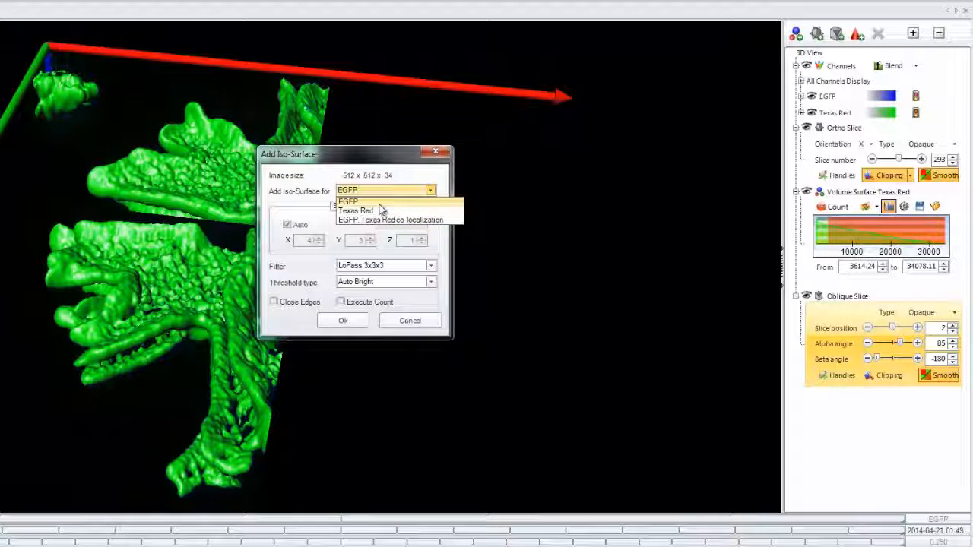
left_click(357, 201)
left_click(403, 222)
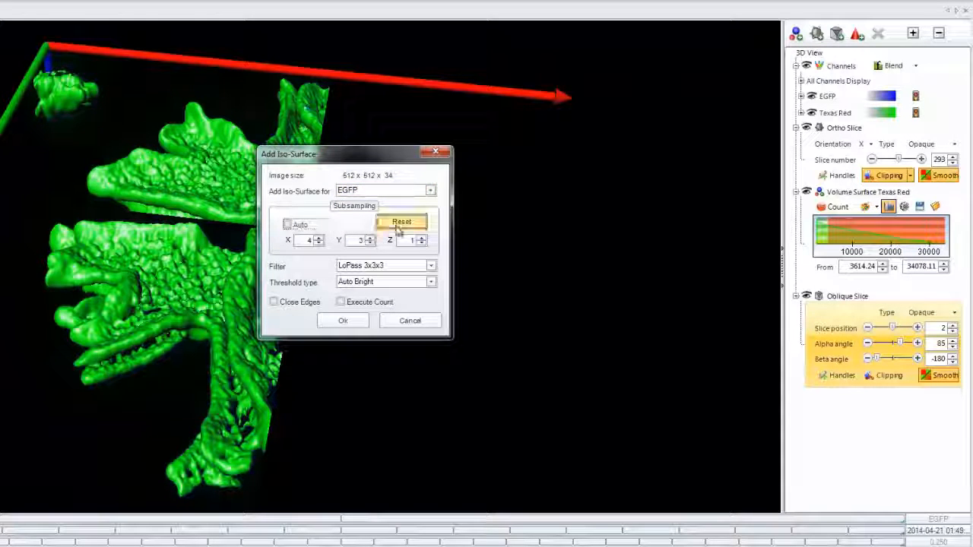
left_click(343, 321)
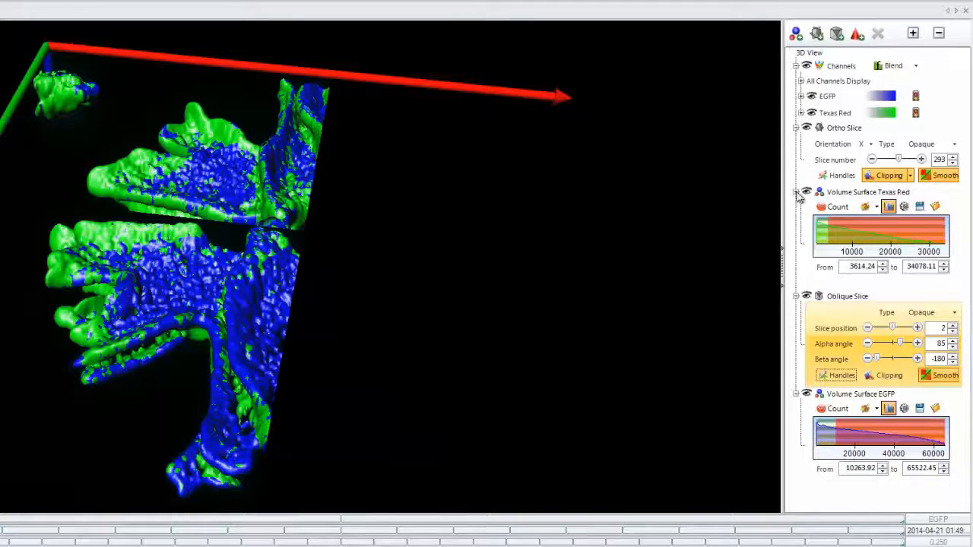
- Collapse the settings of both volume surfaces, then make the ortho slice transparent and move it to slice number 277
left_click(796, 192)
left_click(796, 303)
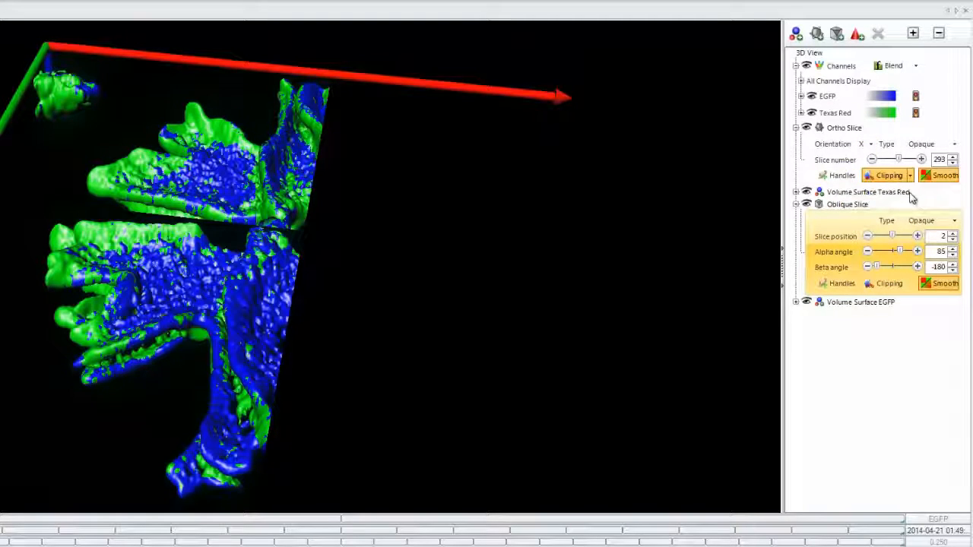
left_click(929, 146)
scroll(930, 146, "down", 1)
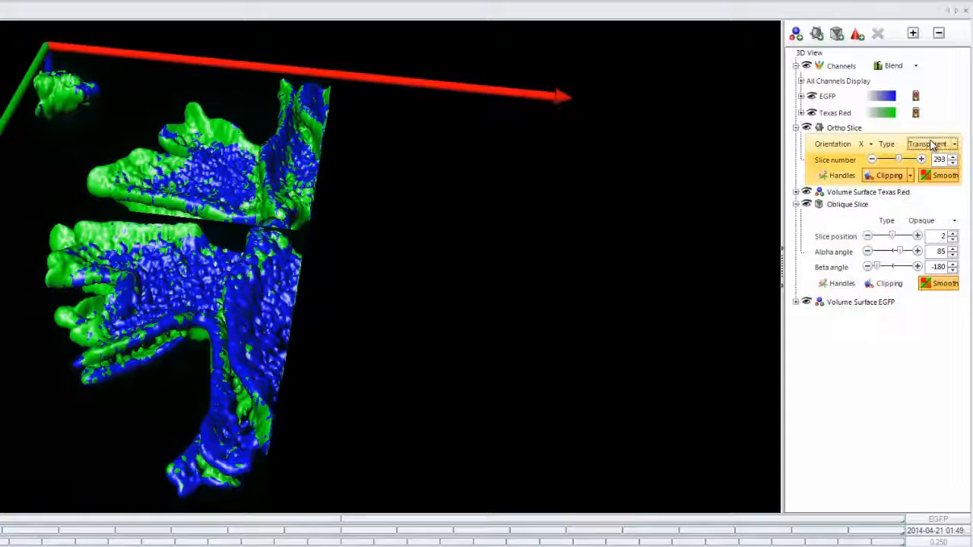
left_click(890, 178)
left_click_drag(898, 160, 899, 164)
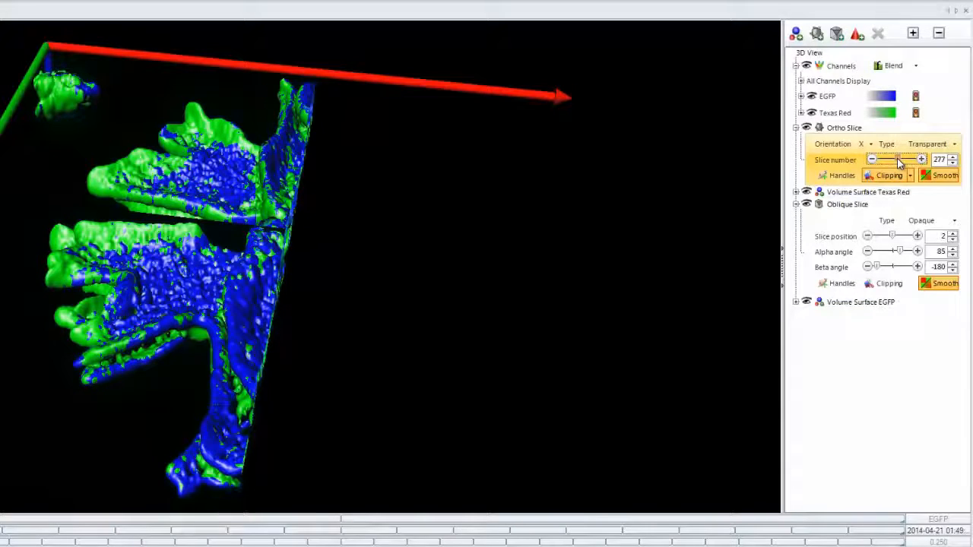
- Enable clipping on the oblique slice, make it transparent, and set its slice position to -21 and alpha angle to 77
left_click(886, 283)
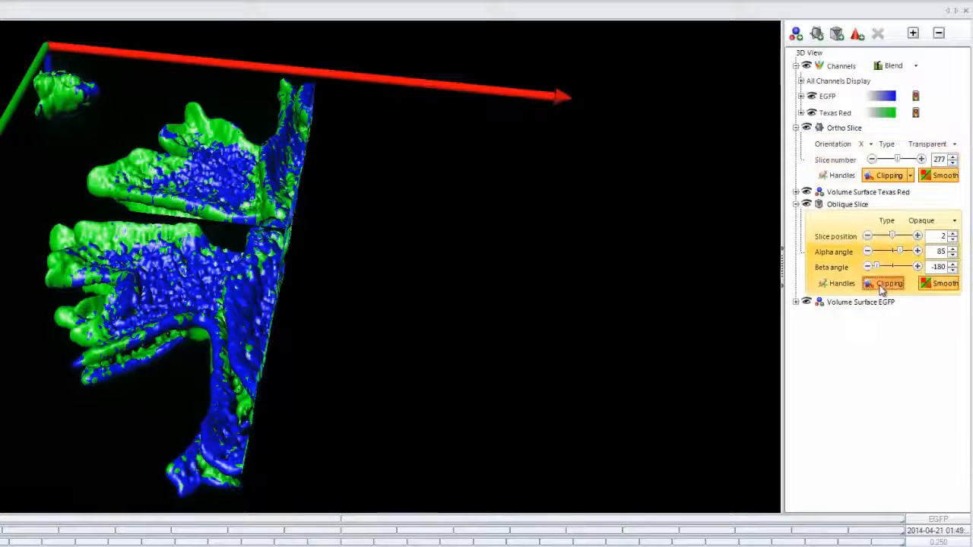
scroll(925, 223, "up", 2)
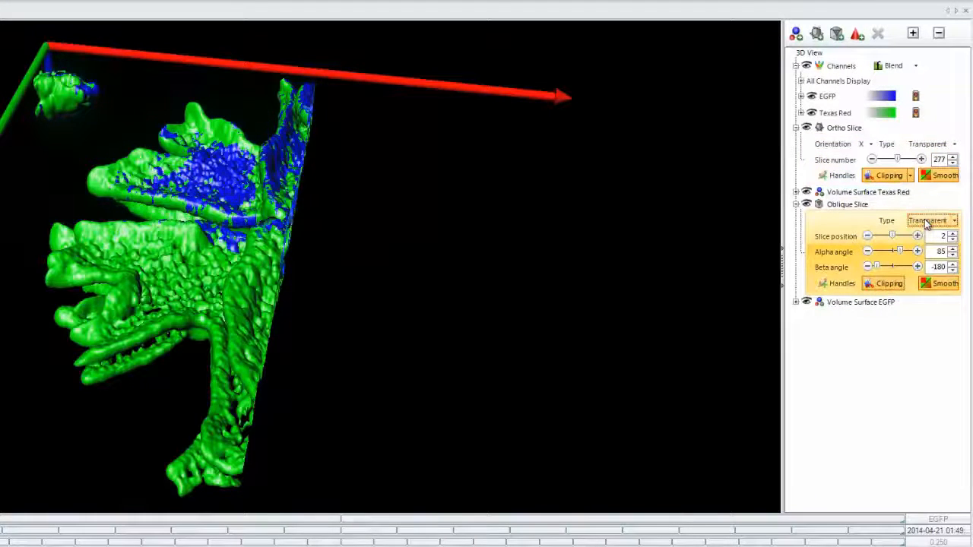
left_click_drag(893, 241, 893, 240)
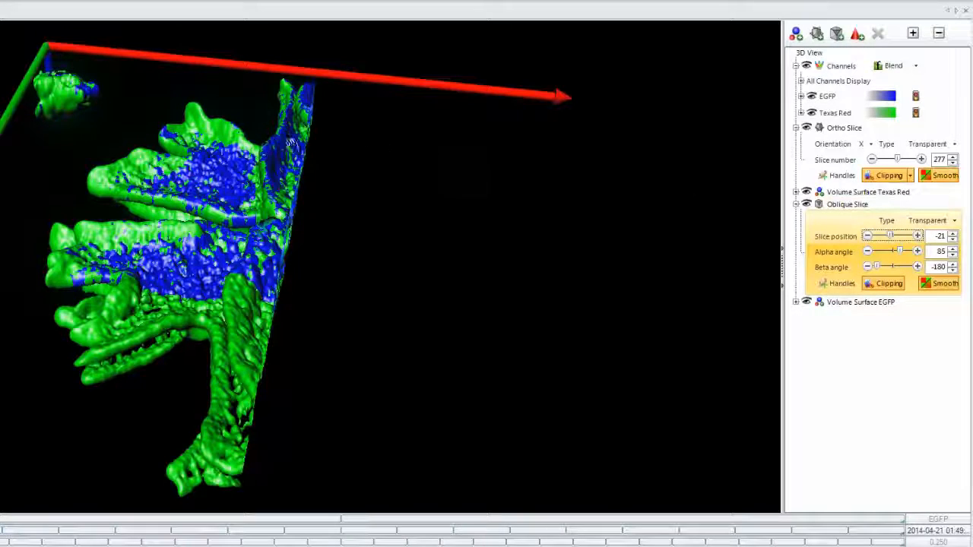
left_click_drag(160, 188, 335, 251)
scroll(265, 267, "up", 3)
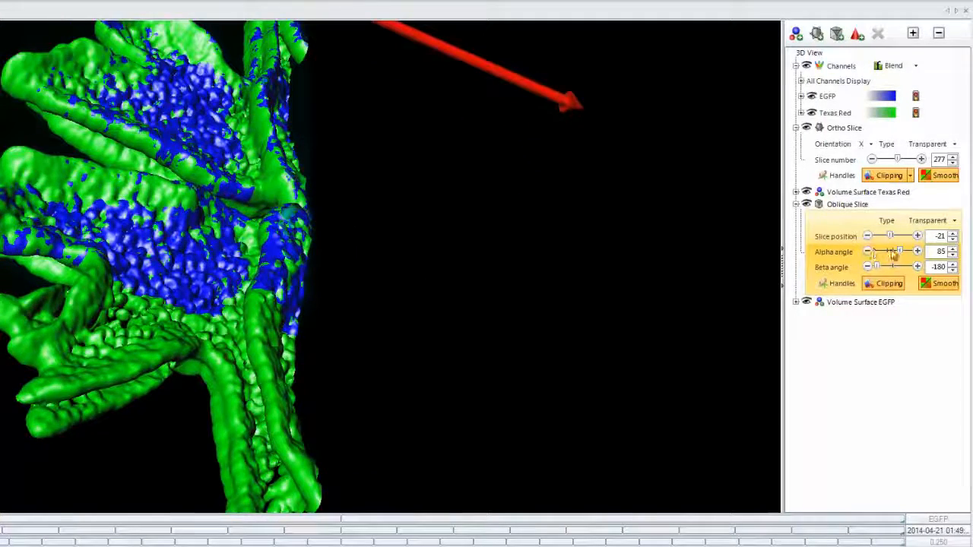
left_click_drag(899, 253, 901, 257)
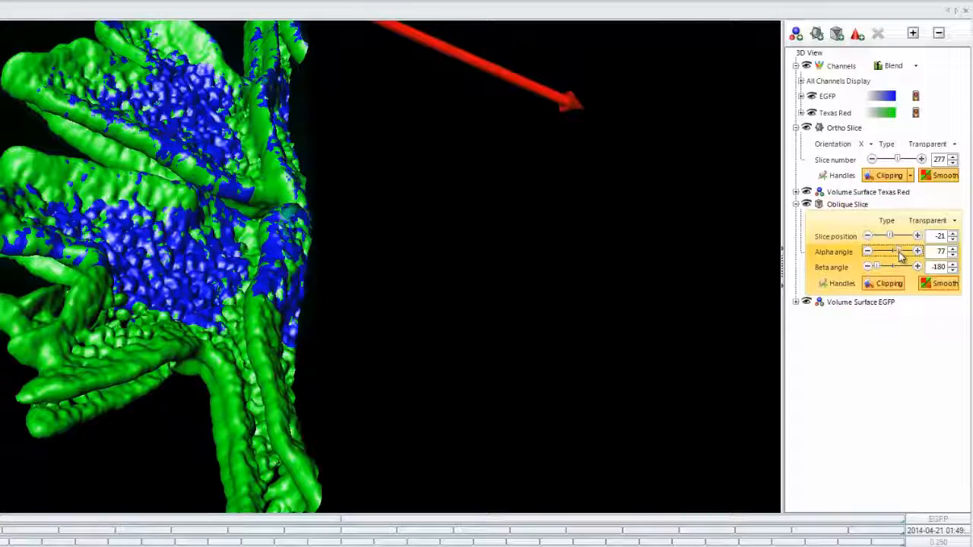
- Hide the ortho slice and the oblique slice, and tilt the volume to view the whole specimen at an angle
left_click(806, 127)
left_click(807, 204)
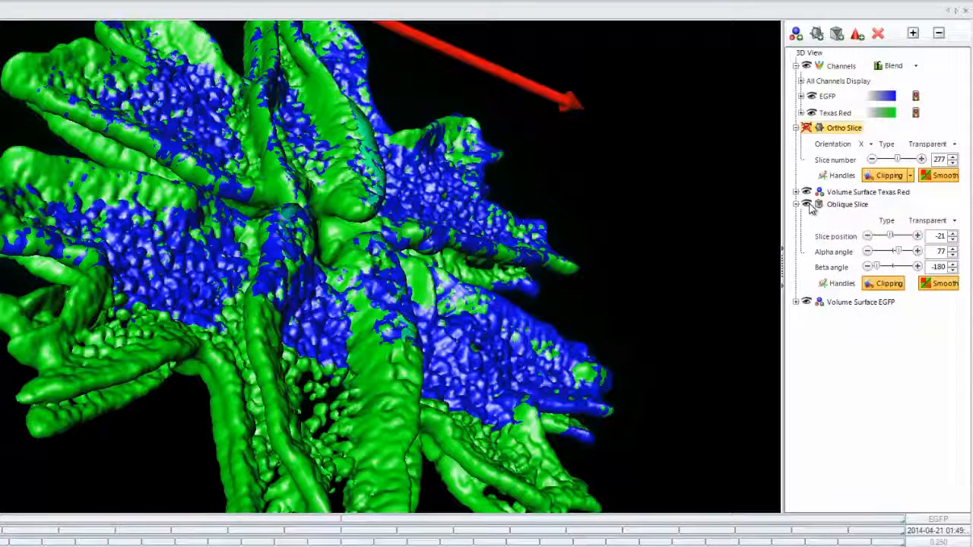
left_click_drag(225, 319, 257, 204)
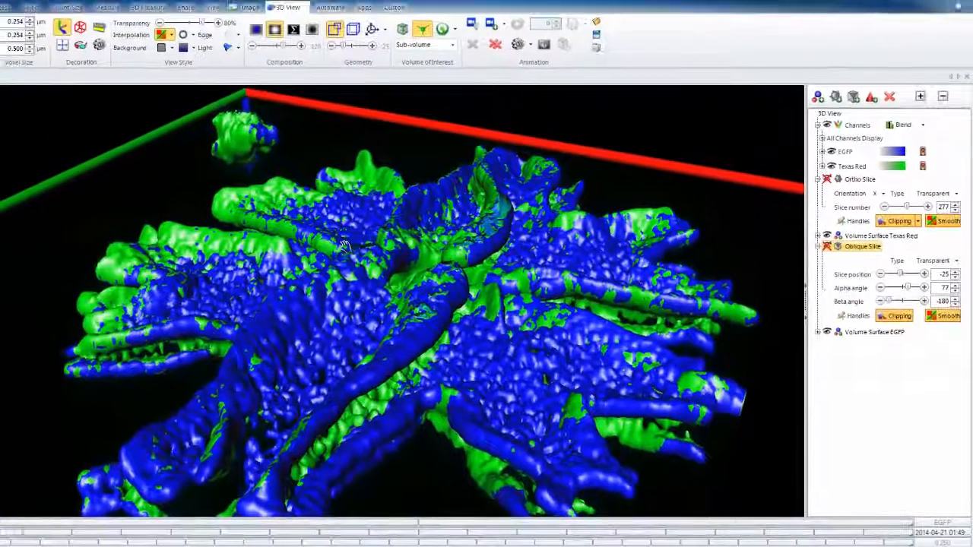
- Turn on the volume of interest in Sub-volume mode with its handles shown and its box in view
left_click(403, 31)
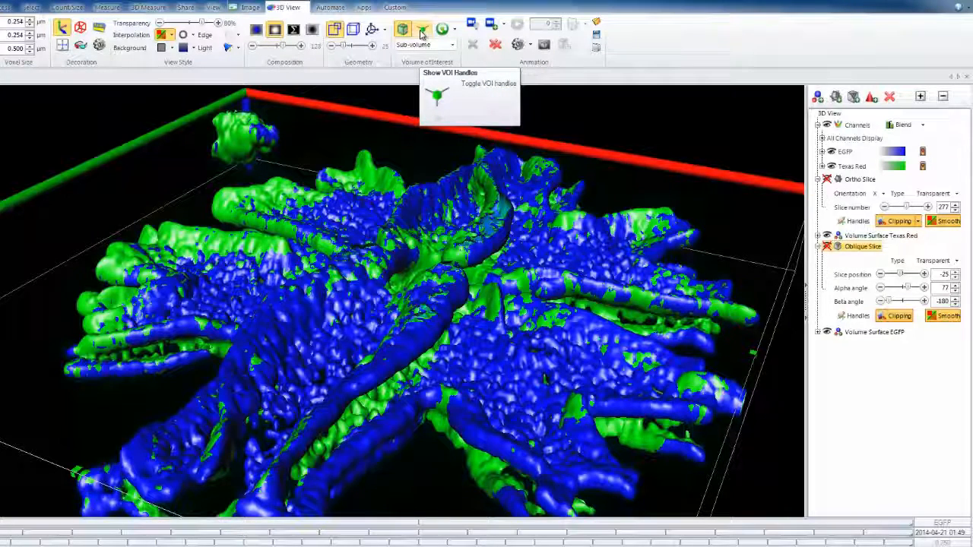
left_click(422, 34)
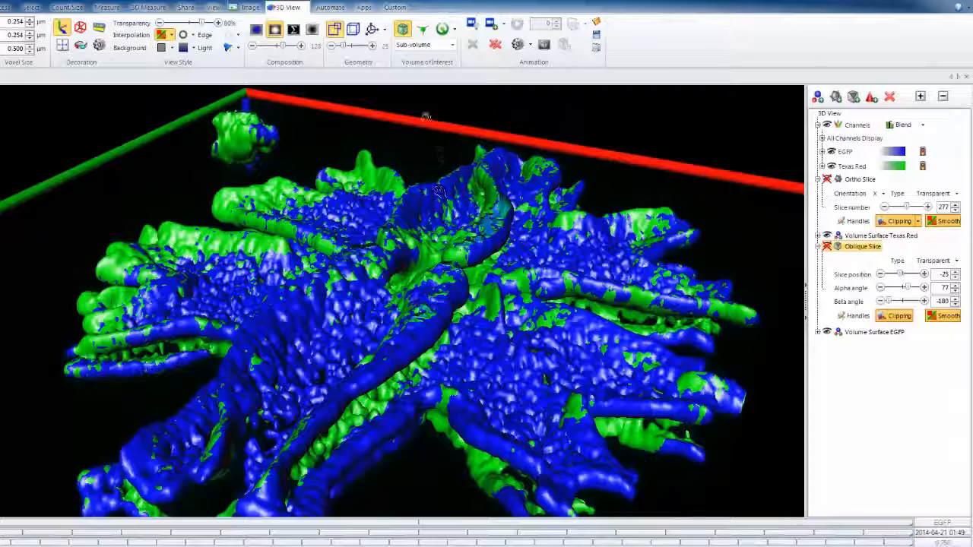
left_click(424, 33)
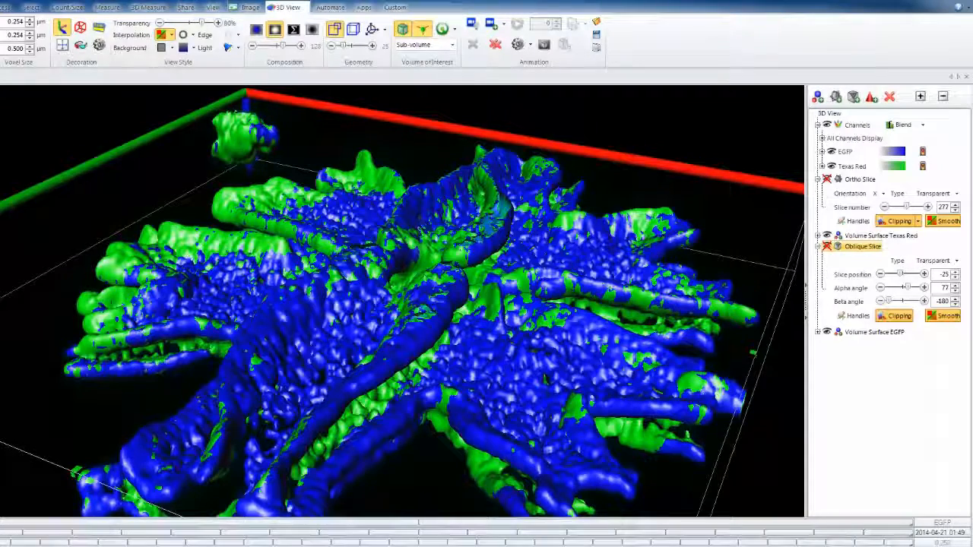
scroll(419, 248, "down", 2)
scroll(419, 248, "down", 1)
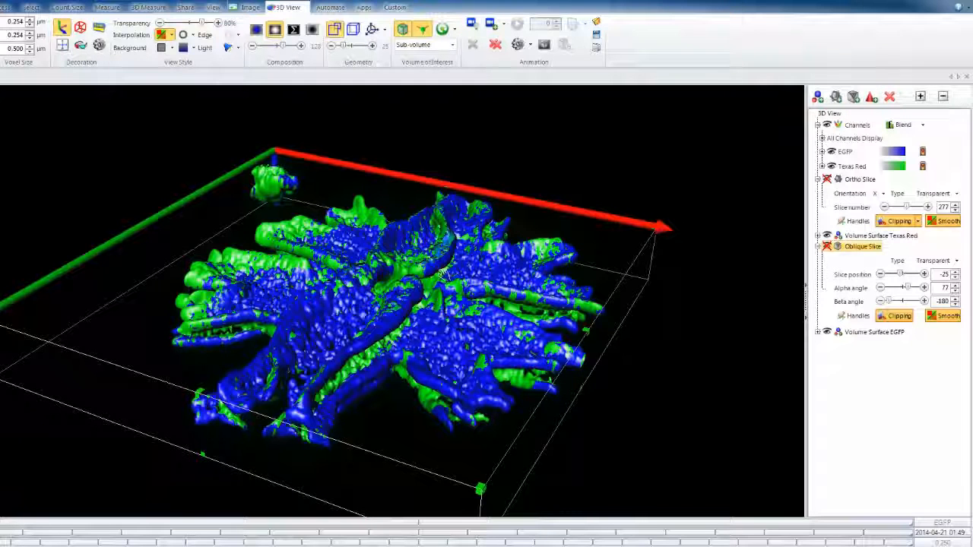
- Hide the EGFP and Texas Red volume surfaces and shrink the sub-volume box around the central part of the specimen
left_click(826, 332)
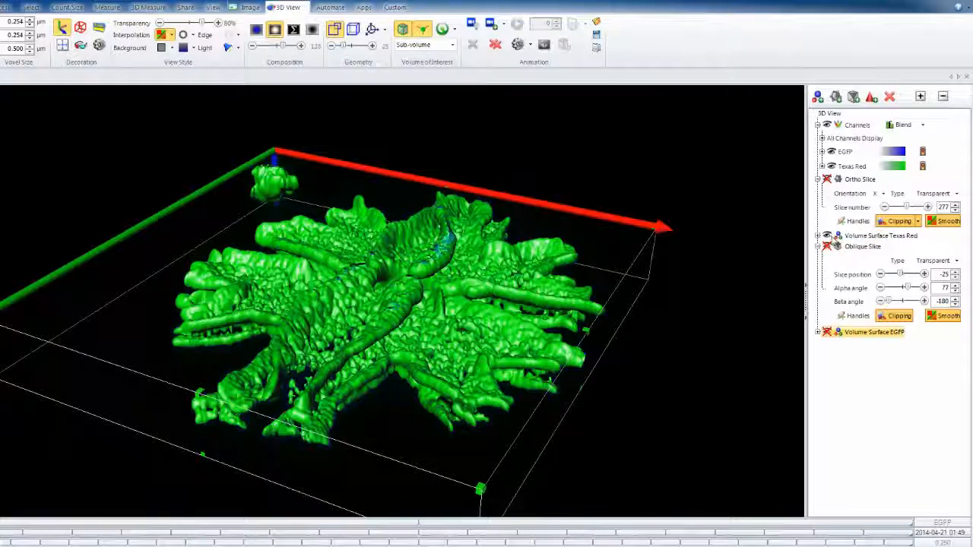
left_click(826, 237)
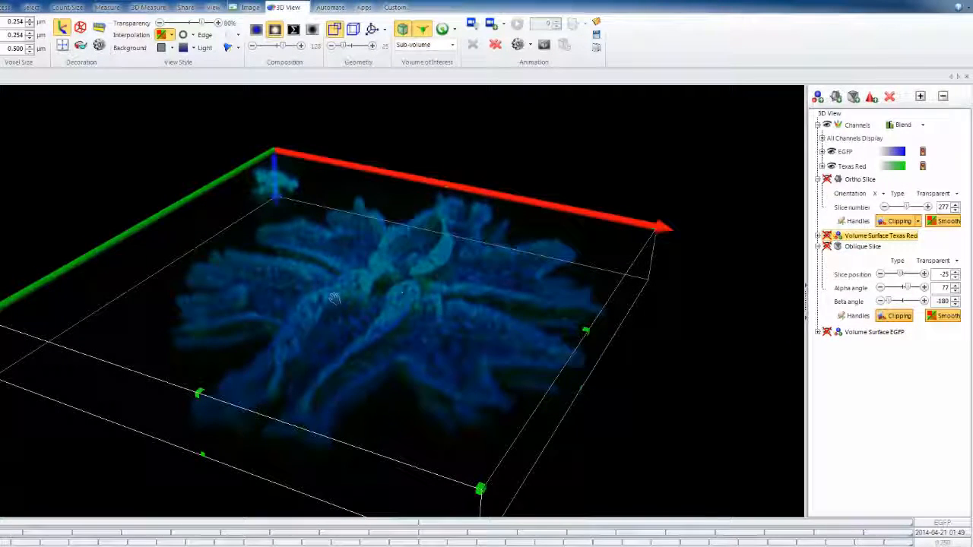
mouse_move(335, 300)
left_mouse_down()
mouse_move(342, 341)
mouse_move(372, 347)
mouse_move(333, 287)
left_mouse_up()
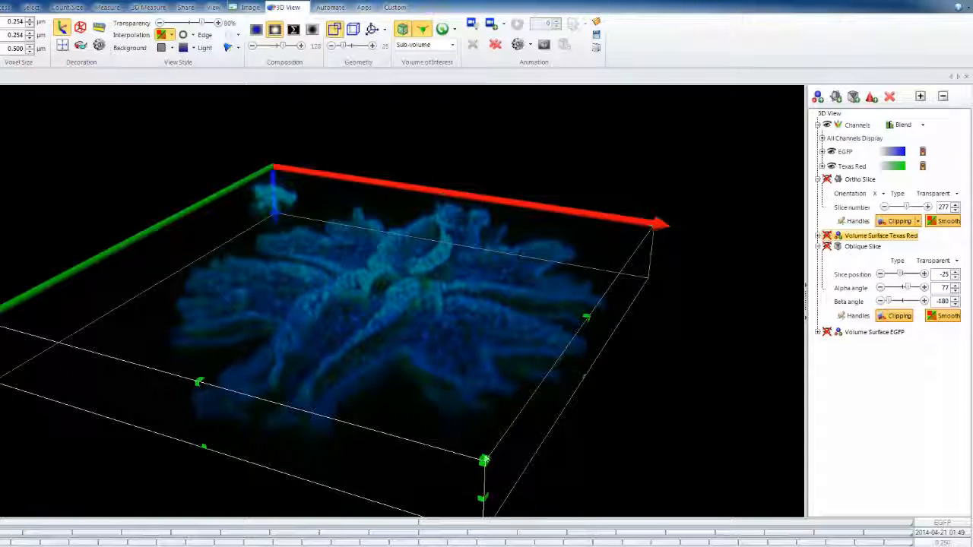
left_click_drag(485, 464, 367, 339)
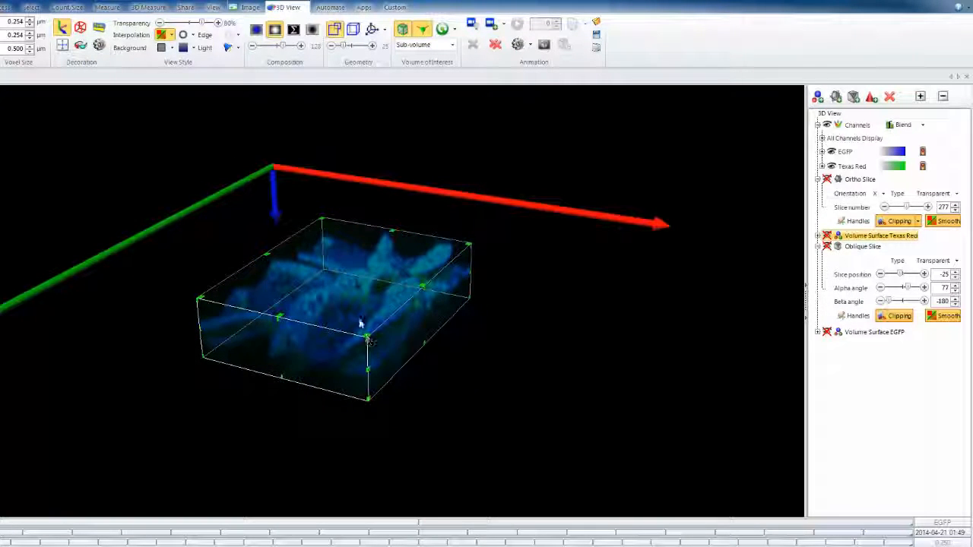
- Switch the volume of interest to Cross and shrink its box to a small block near the specimen's centre
left_click(441, 44)
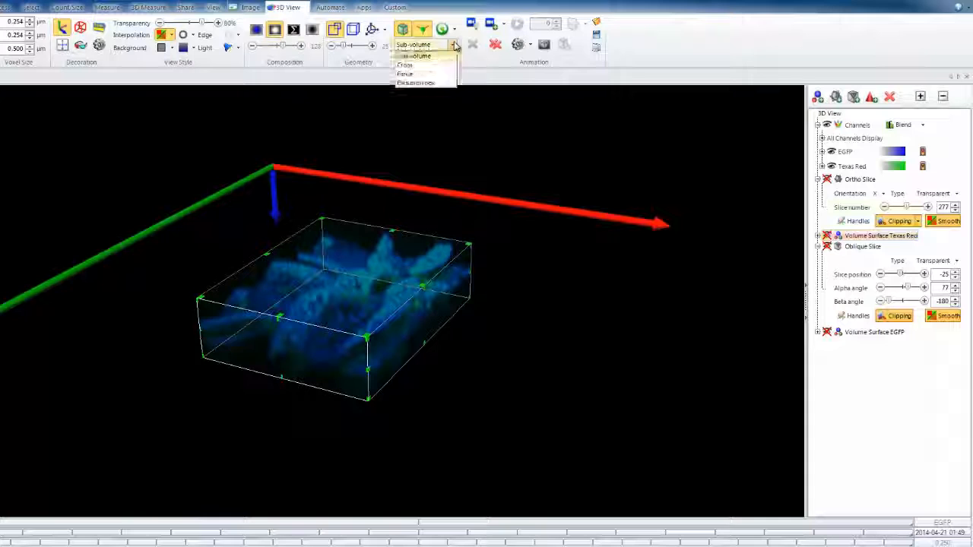
left_click(423, 67)
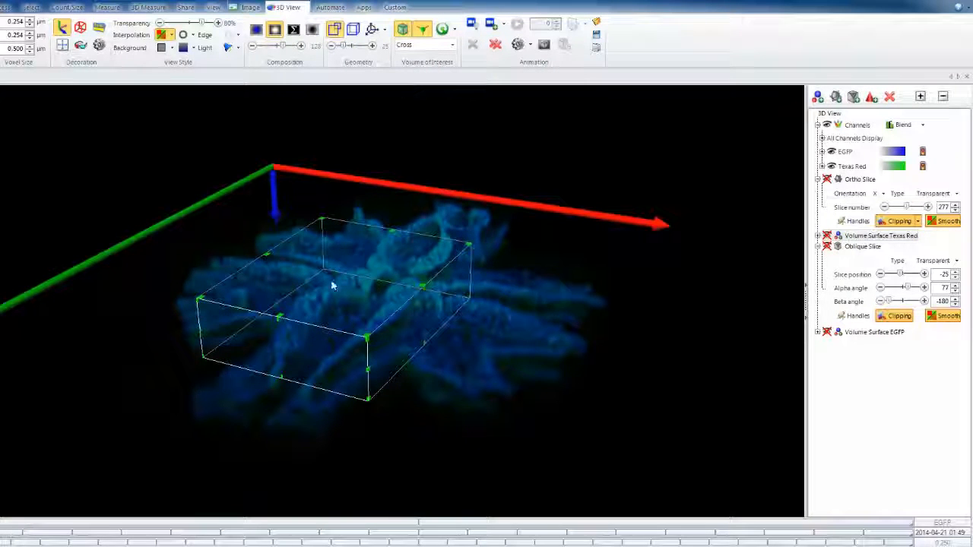
left_click_drag(351, 314, 397, 245)
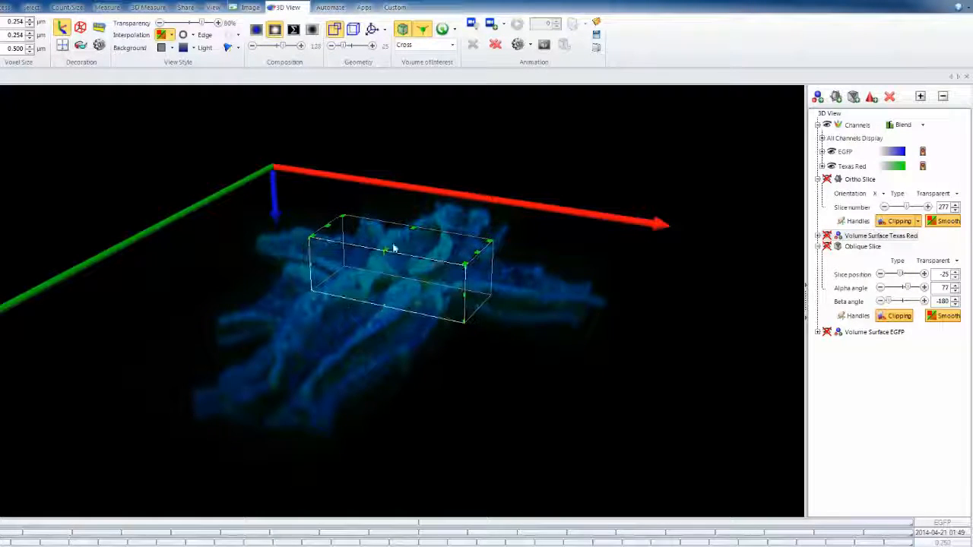
left_click_drag(448, 269, 388, 175)
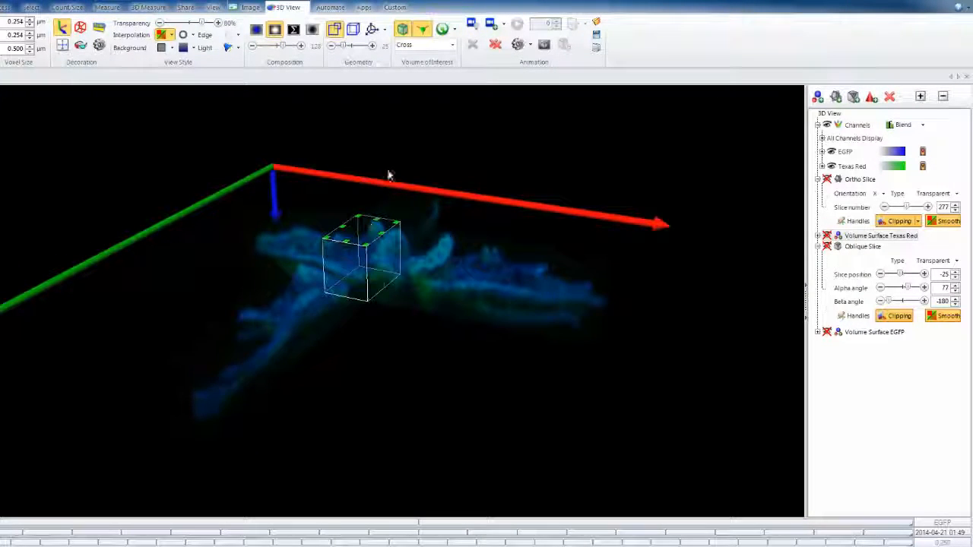
- Switch the volume of interest to Fence and reshape its box into a small flat block at the specimen's edge
left_click(431, 44)
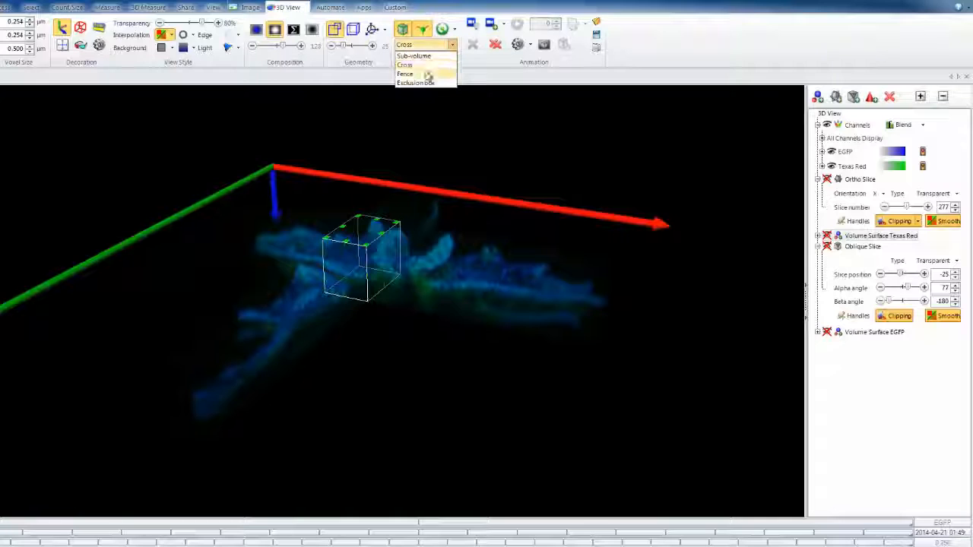
left_click(423, 80)
left_click_drag(354, 251, 202, 399)
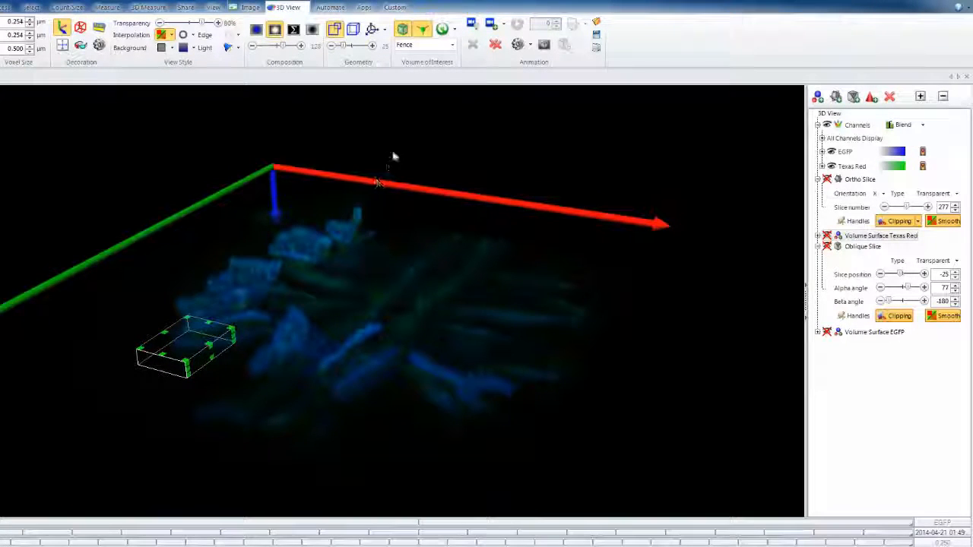
- Switch the volume of interest to Exclusion box and enlarge its box to cut a rectangular block out of the specimen's centre
left_click(452, 45)
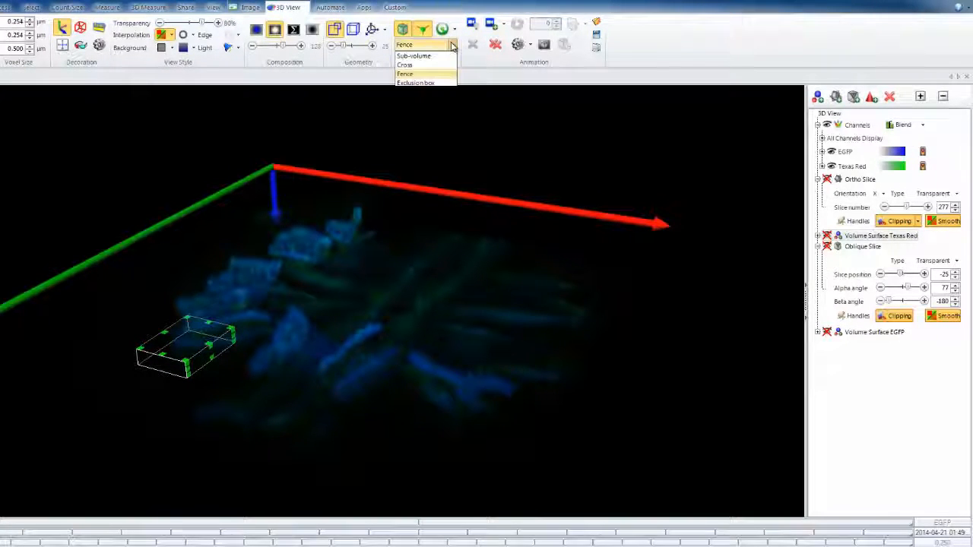
left_click(416, 82)
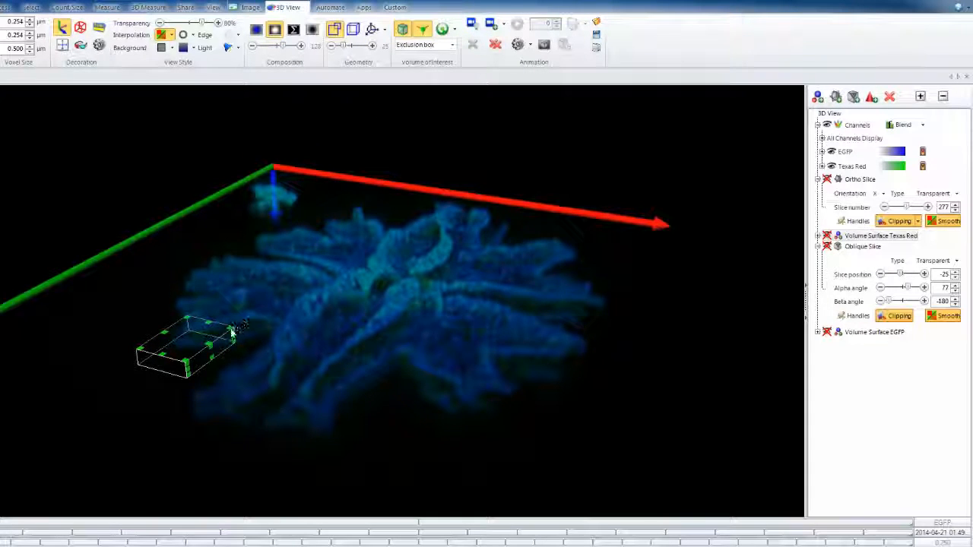
scroll(217, 332, "up", 5)
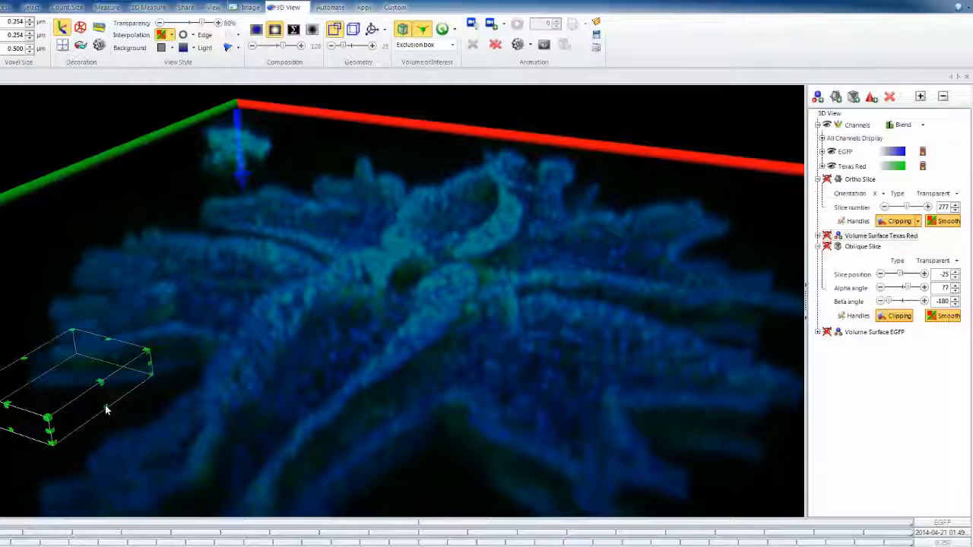
left_click_drag(106, 410, 111, 465)
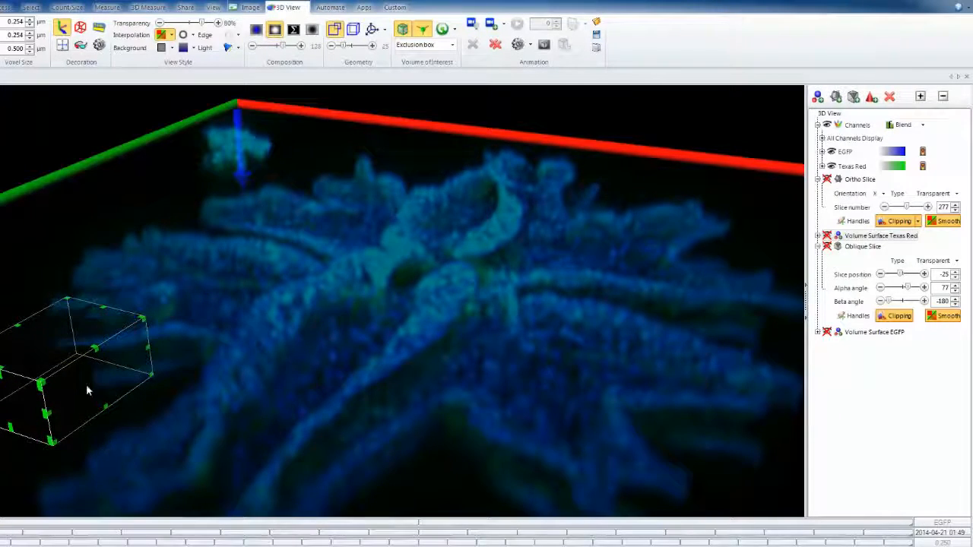
left_click_drag(87, 390, 41, 371)
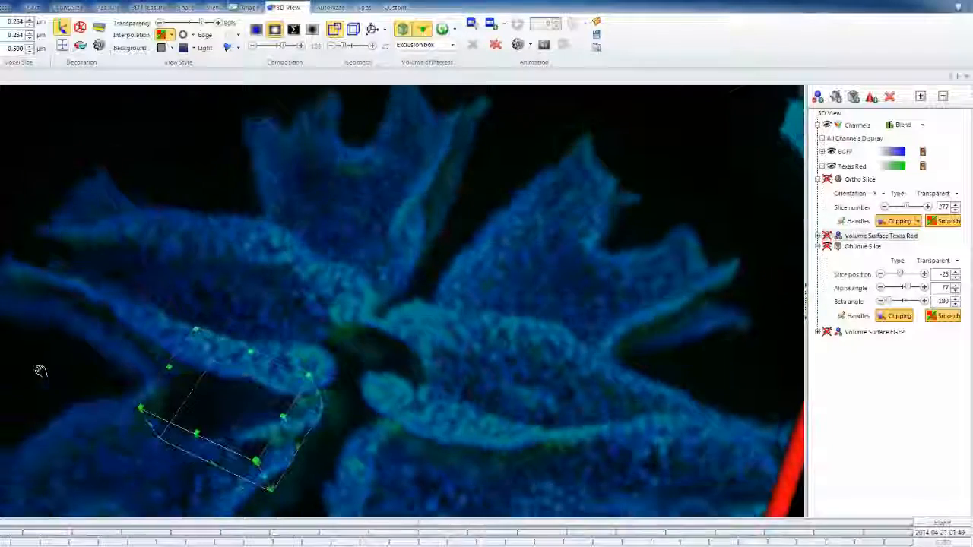
left_click_drag(213, 415, 279, 177)
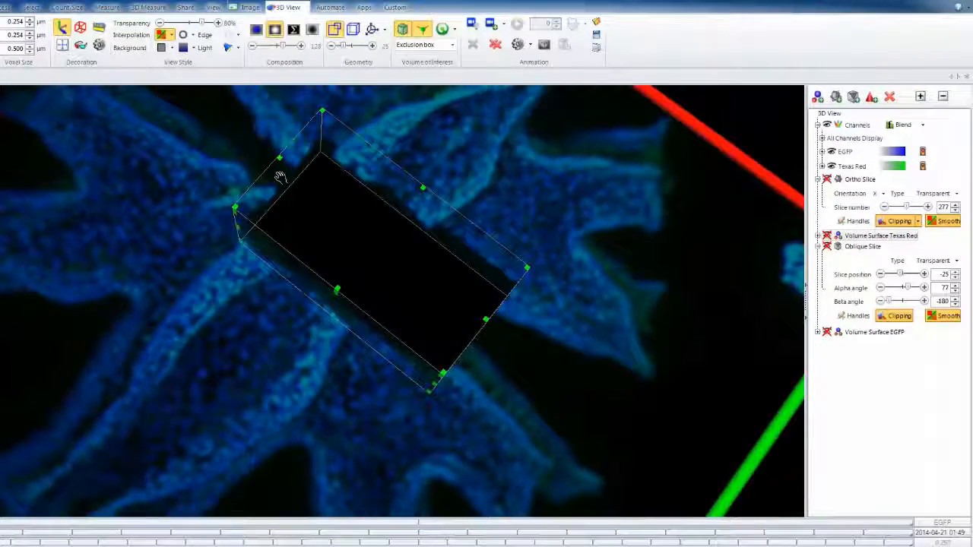